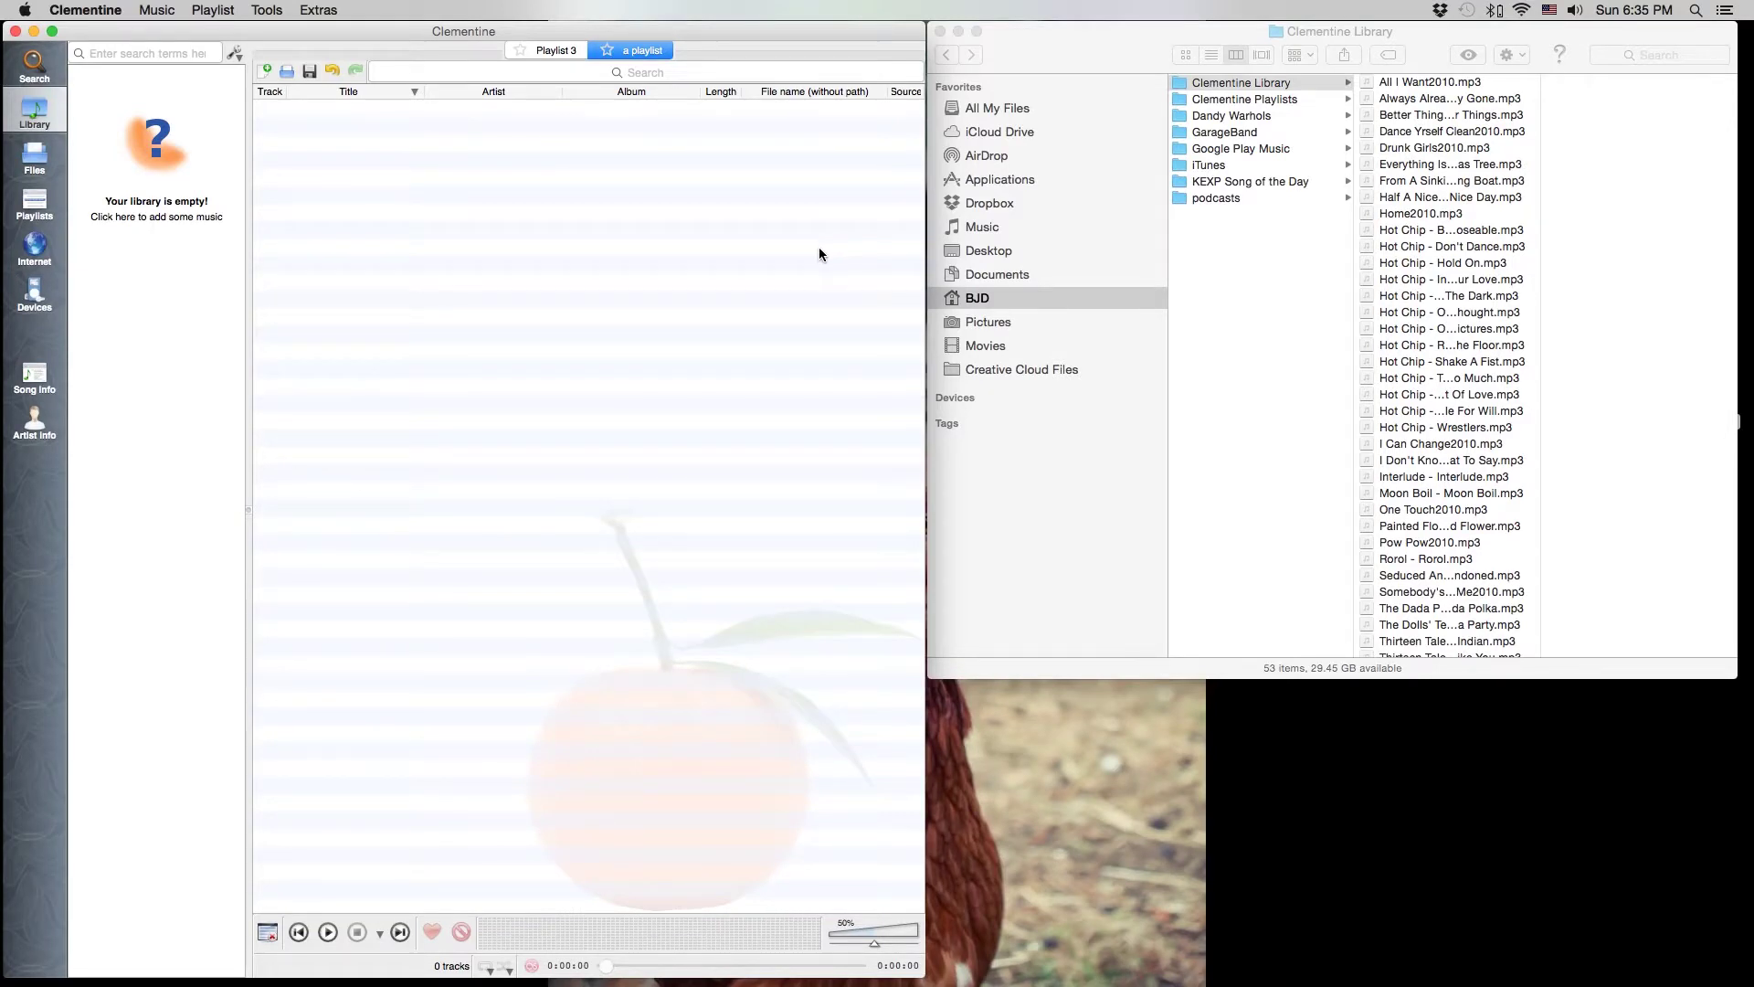
Examine the loose song files in the Clementine Library folder in Finder
mouse_move(525, 36)
mouse_down()
mouse_move(509, 47)
mouse_move(509, 17)
mouse_up()
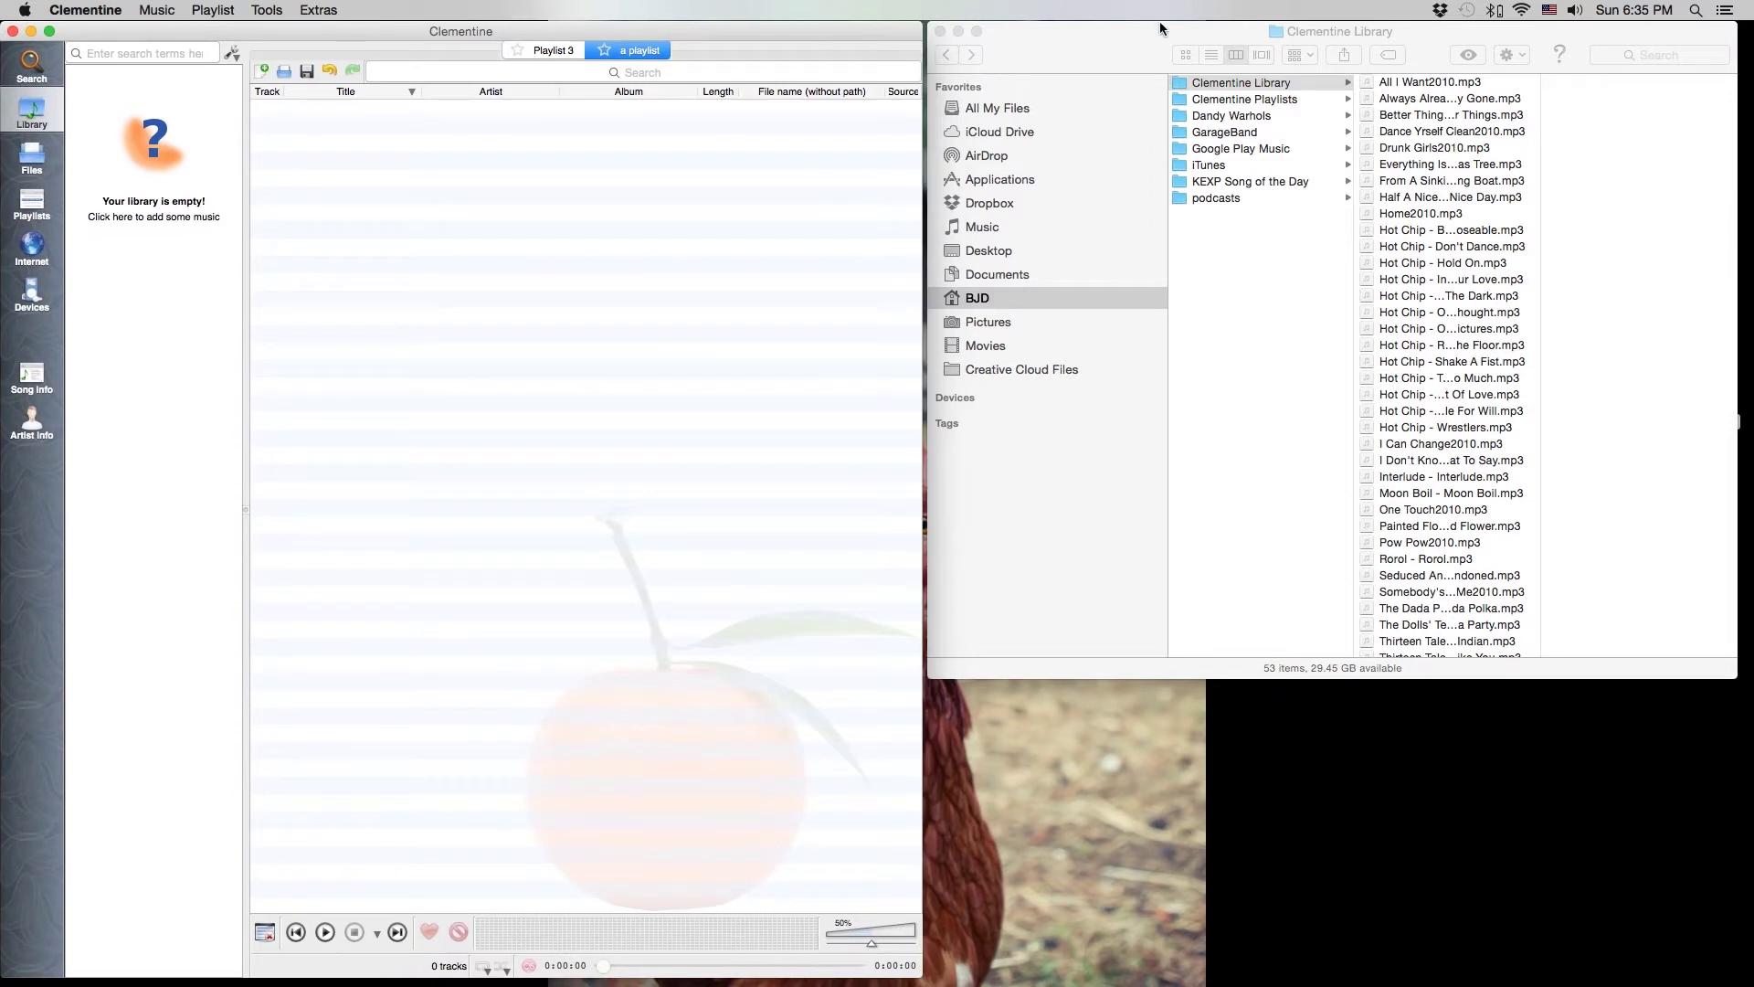
mouse_move(1153, 30)
mouse_down()
mouse_move(1187, 125)
mouse_move(1150, 30)
mouse_up()
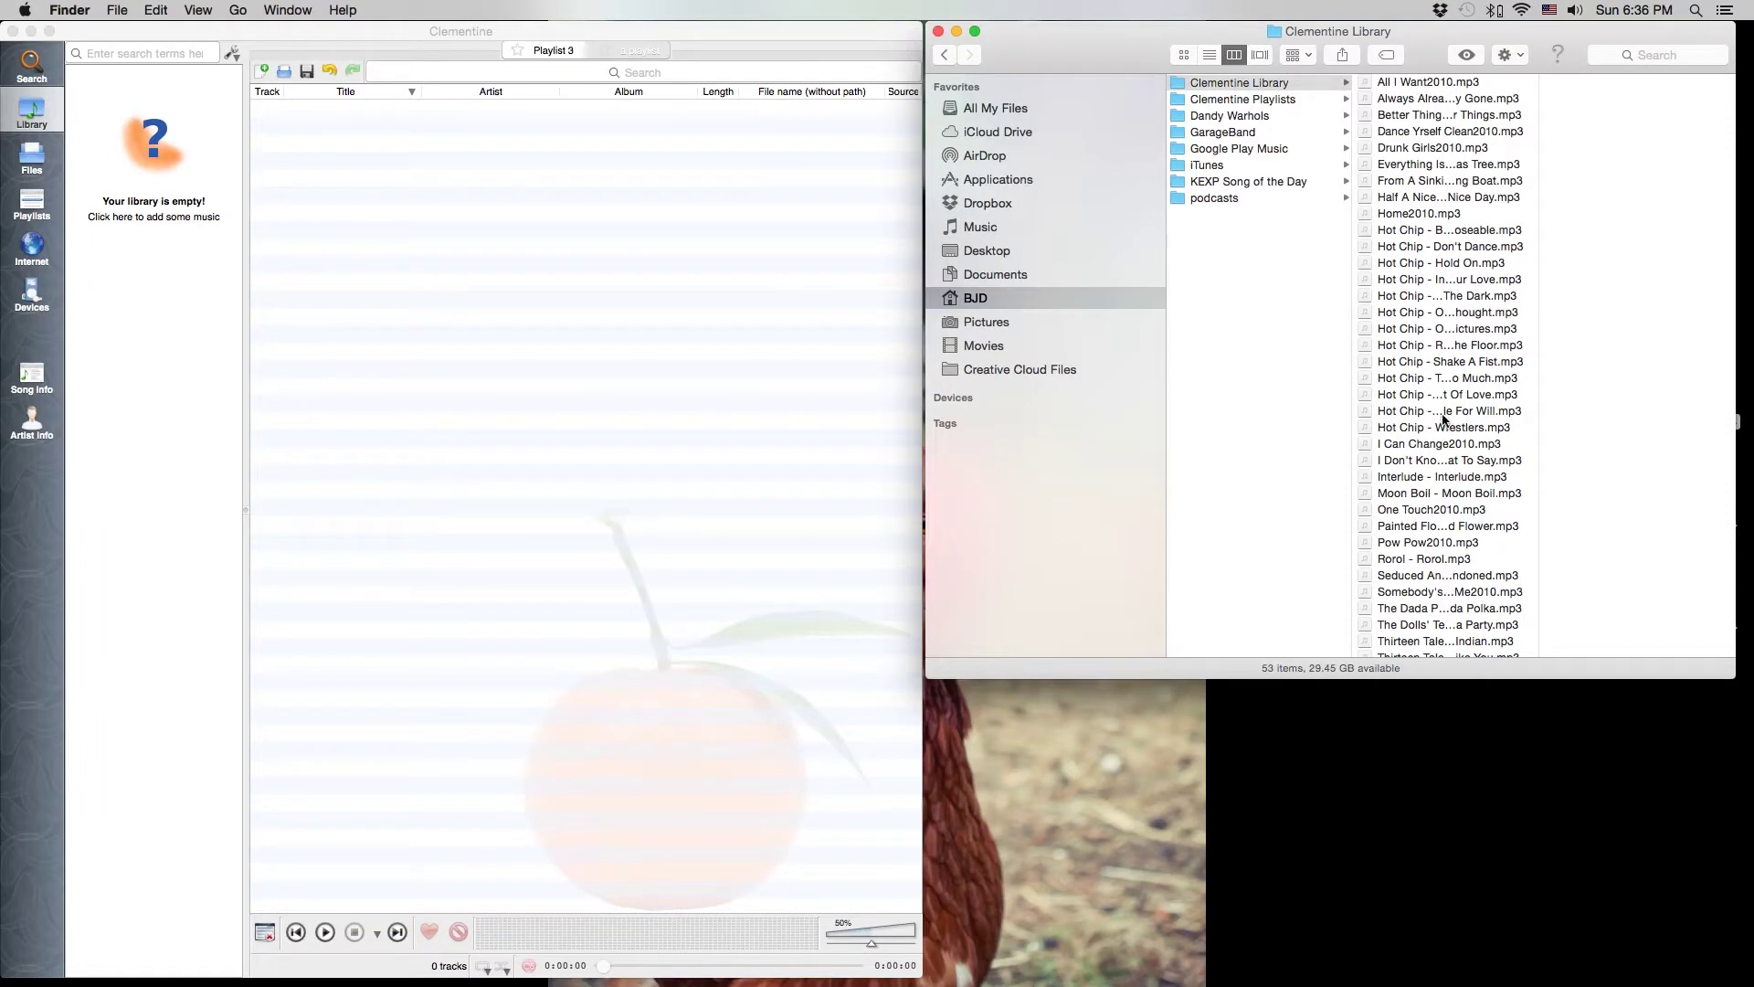
scroll(1443, 418, down, 6)
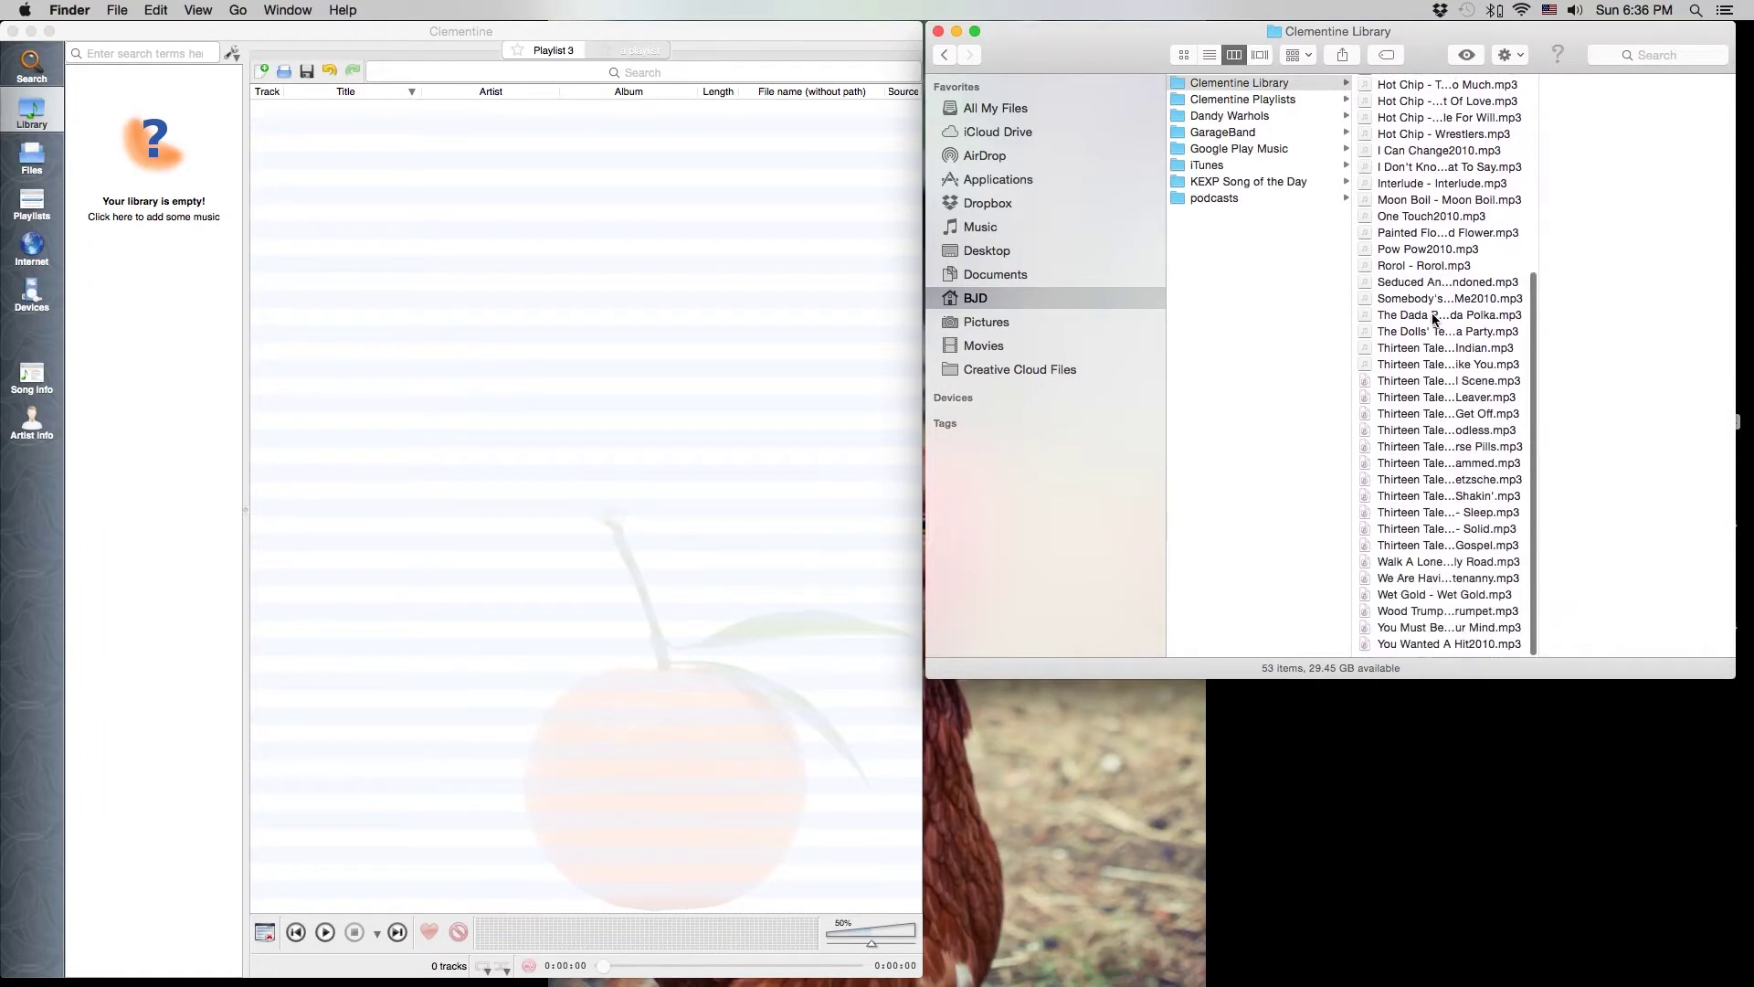
scroll(1432, 432, up, 6)
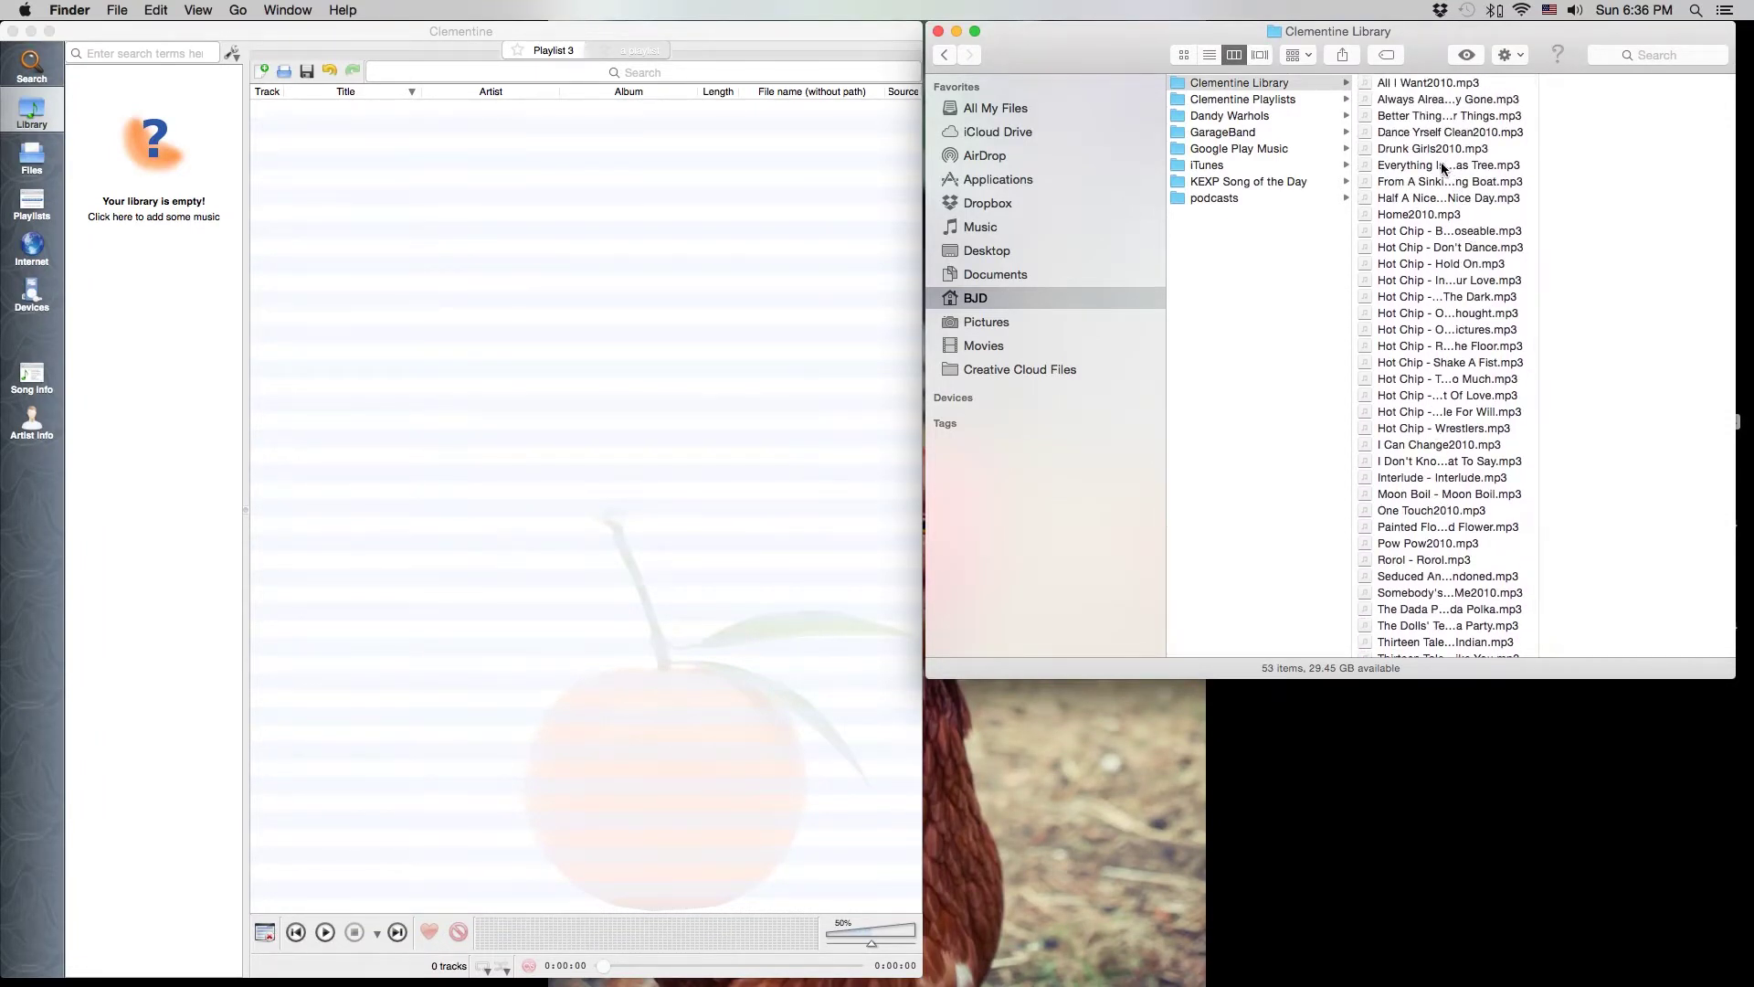
click(1422, 239)
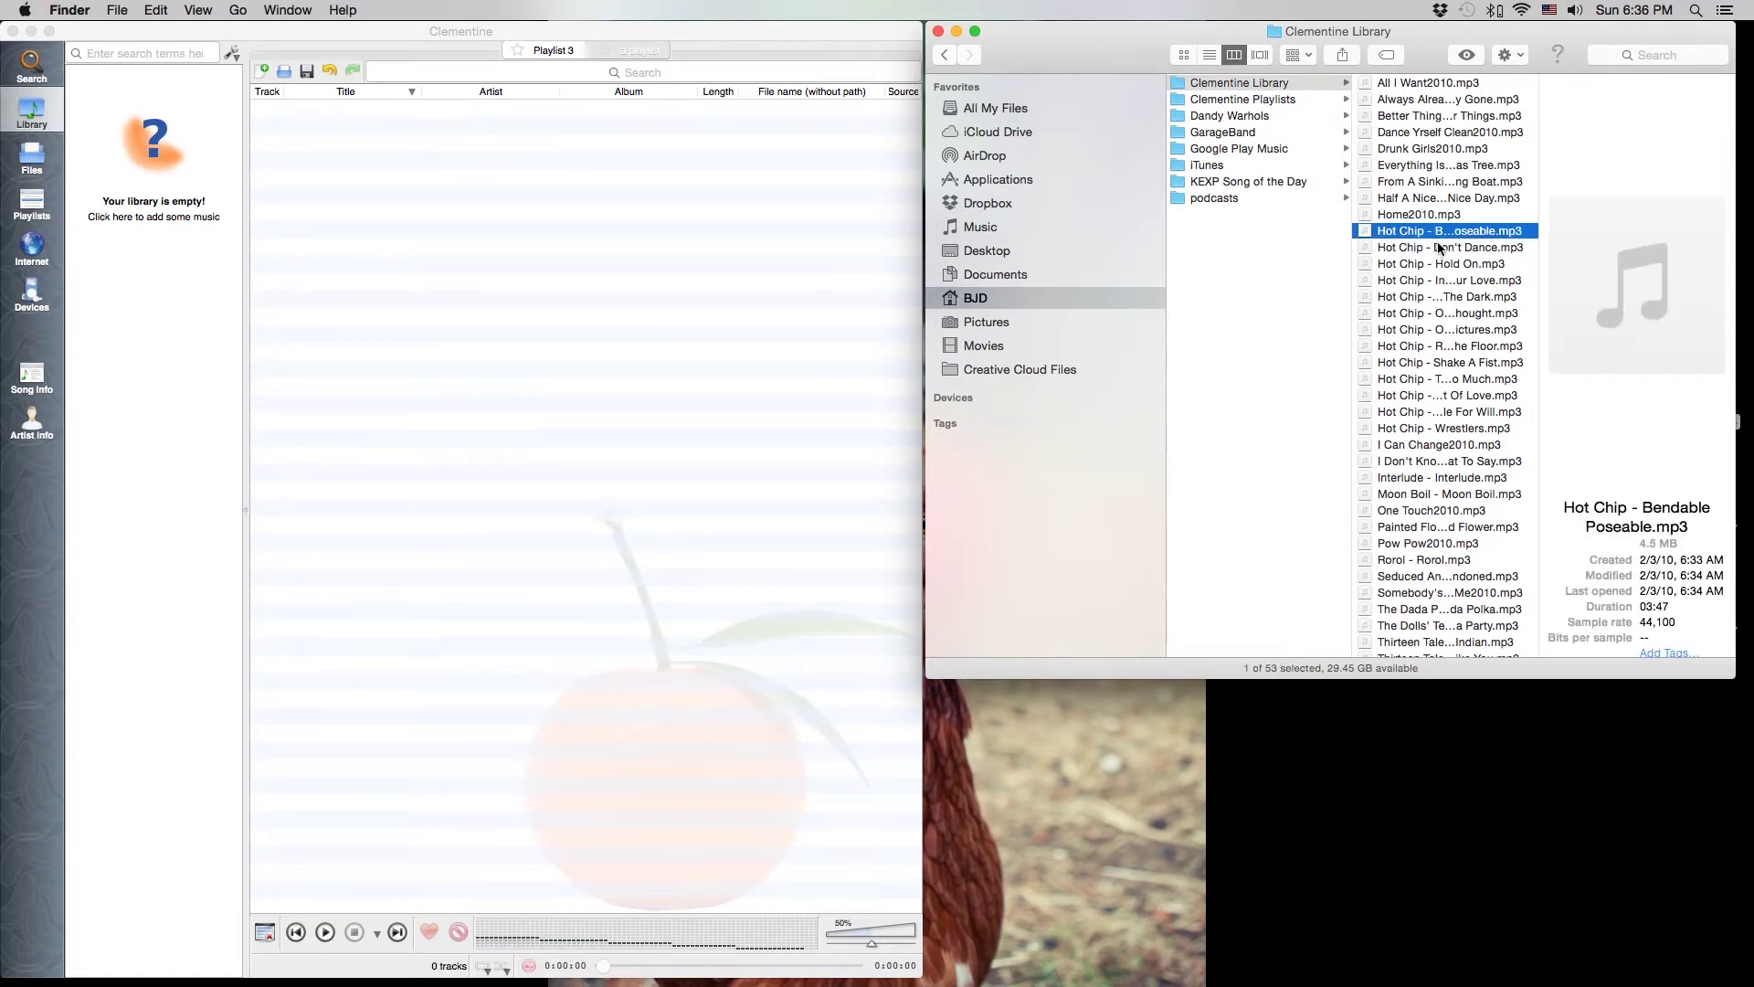
scroll(1431, 290, down, 3)
scroll(1432, 291, down, 4)
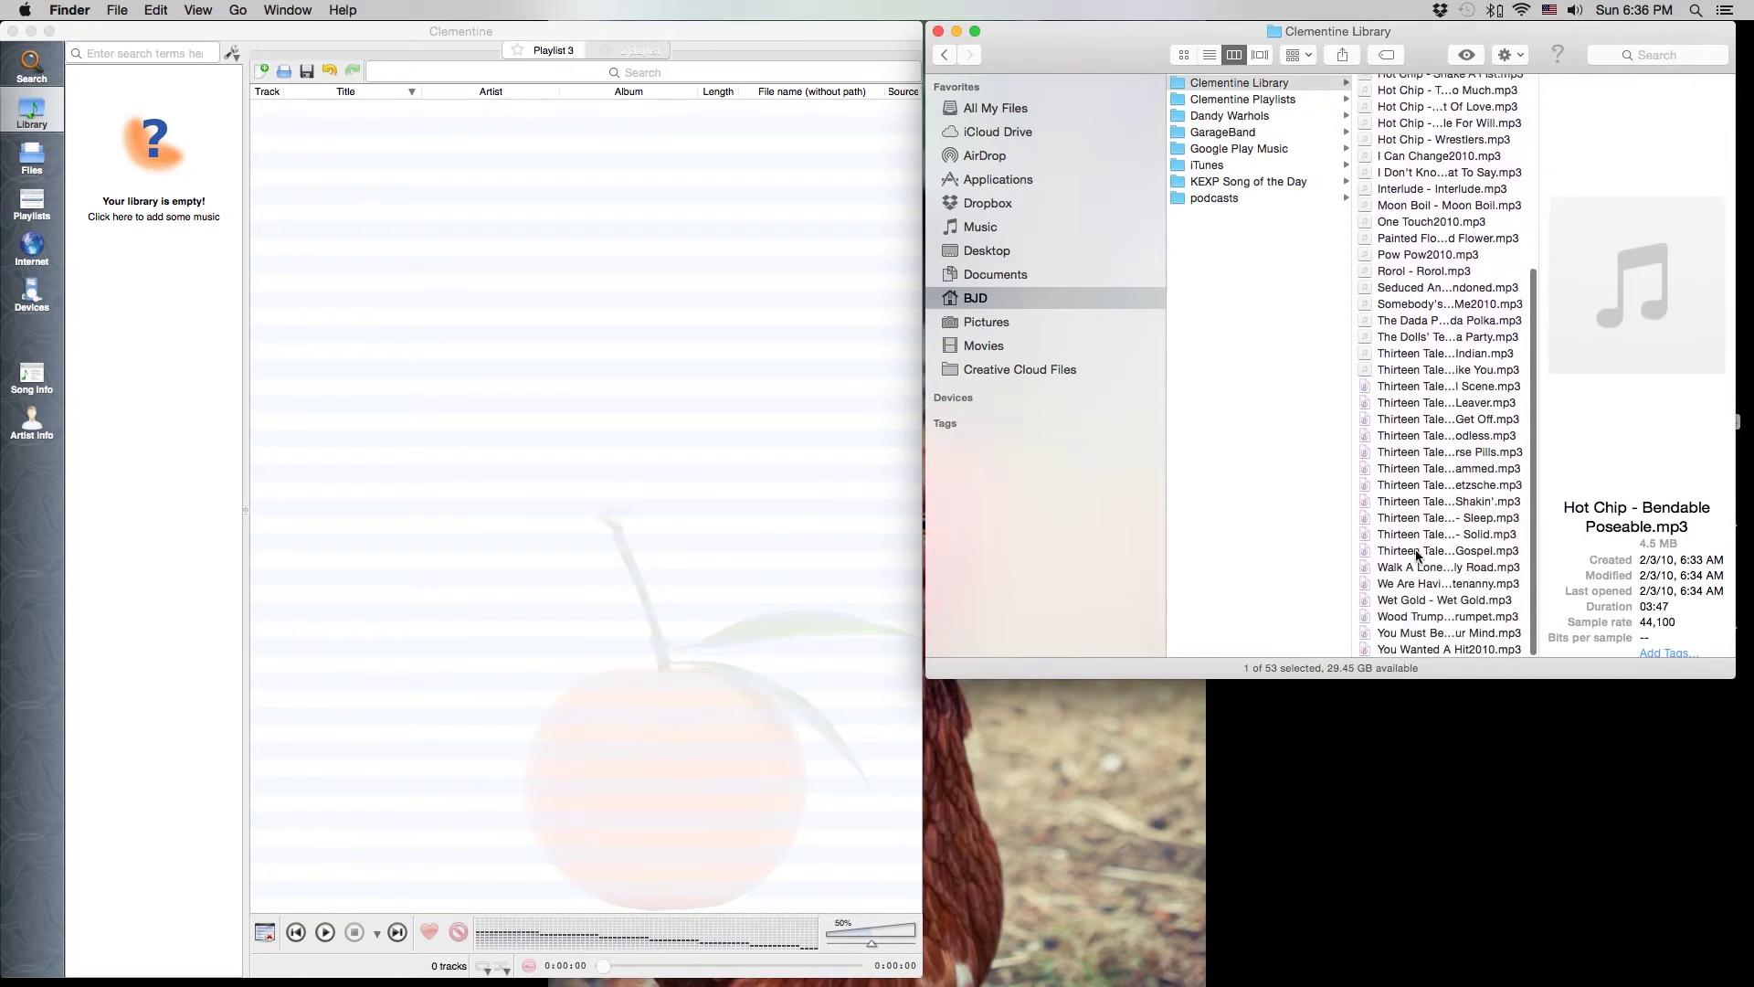
scroll(1395, 497, up, 8)
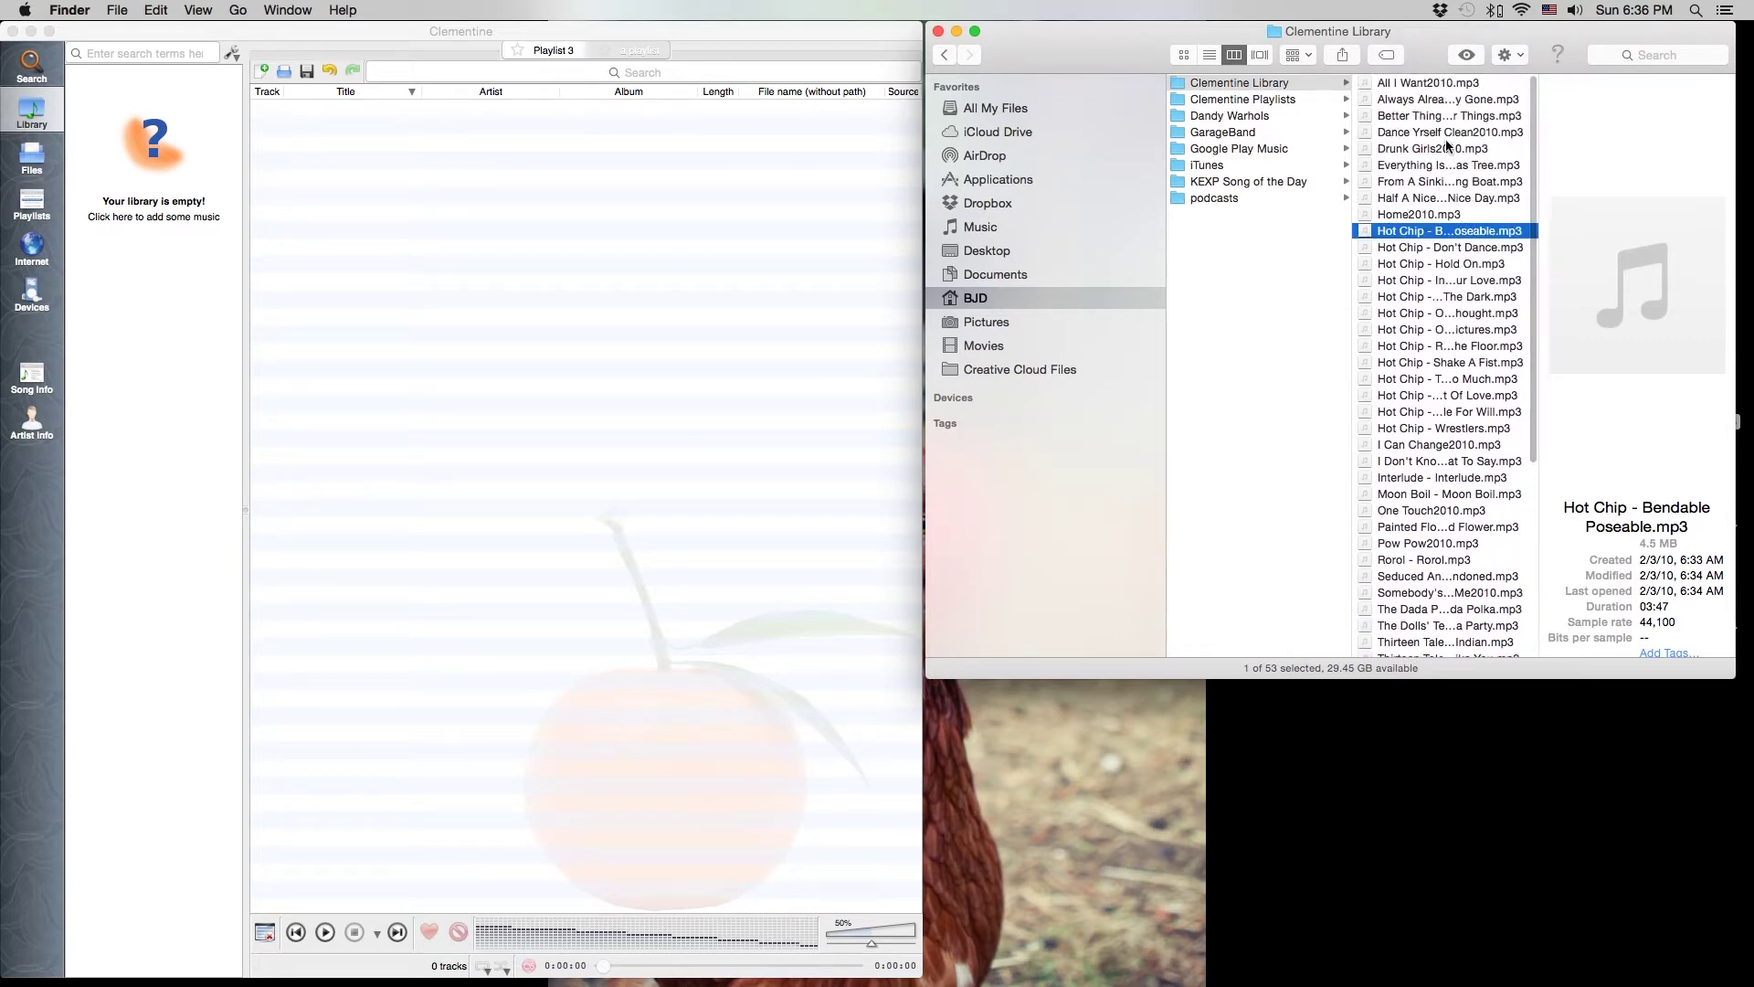
click(1448, 150)
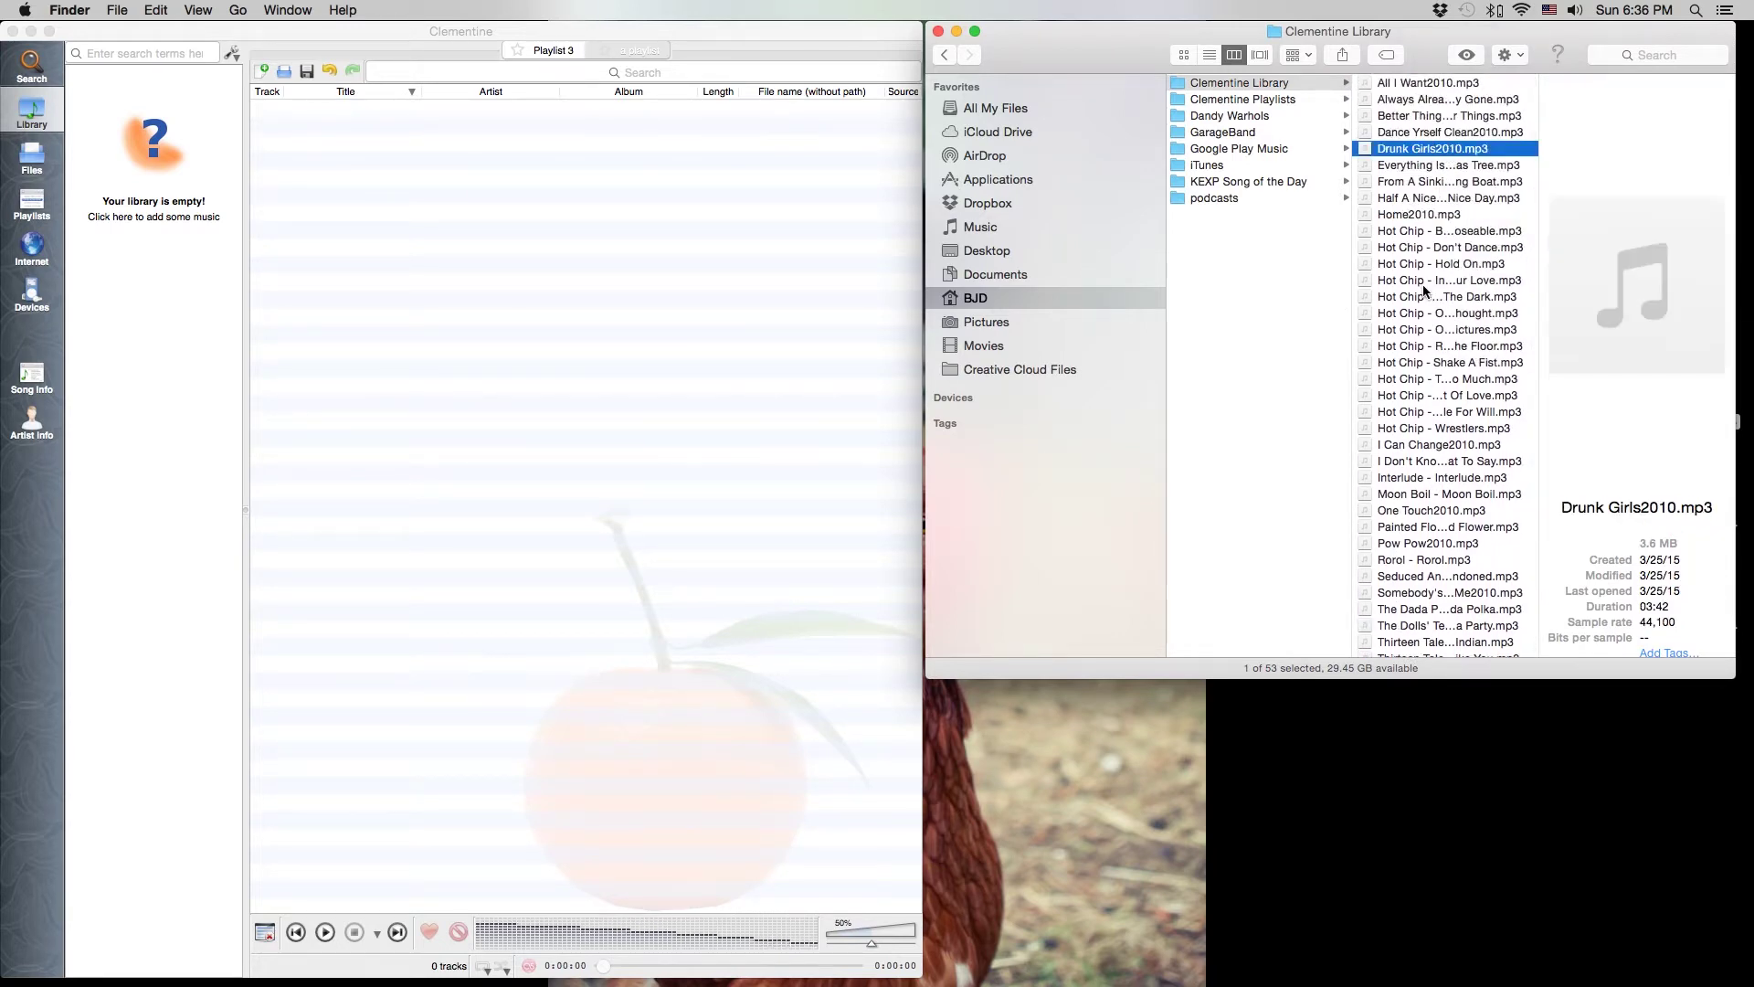
scroll(1419, 298, down, 6)
scroll(1418, 299, up, 6)
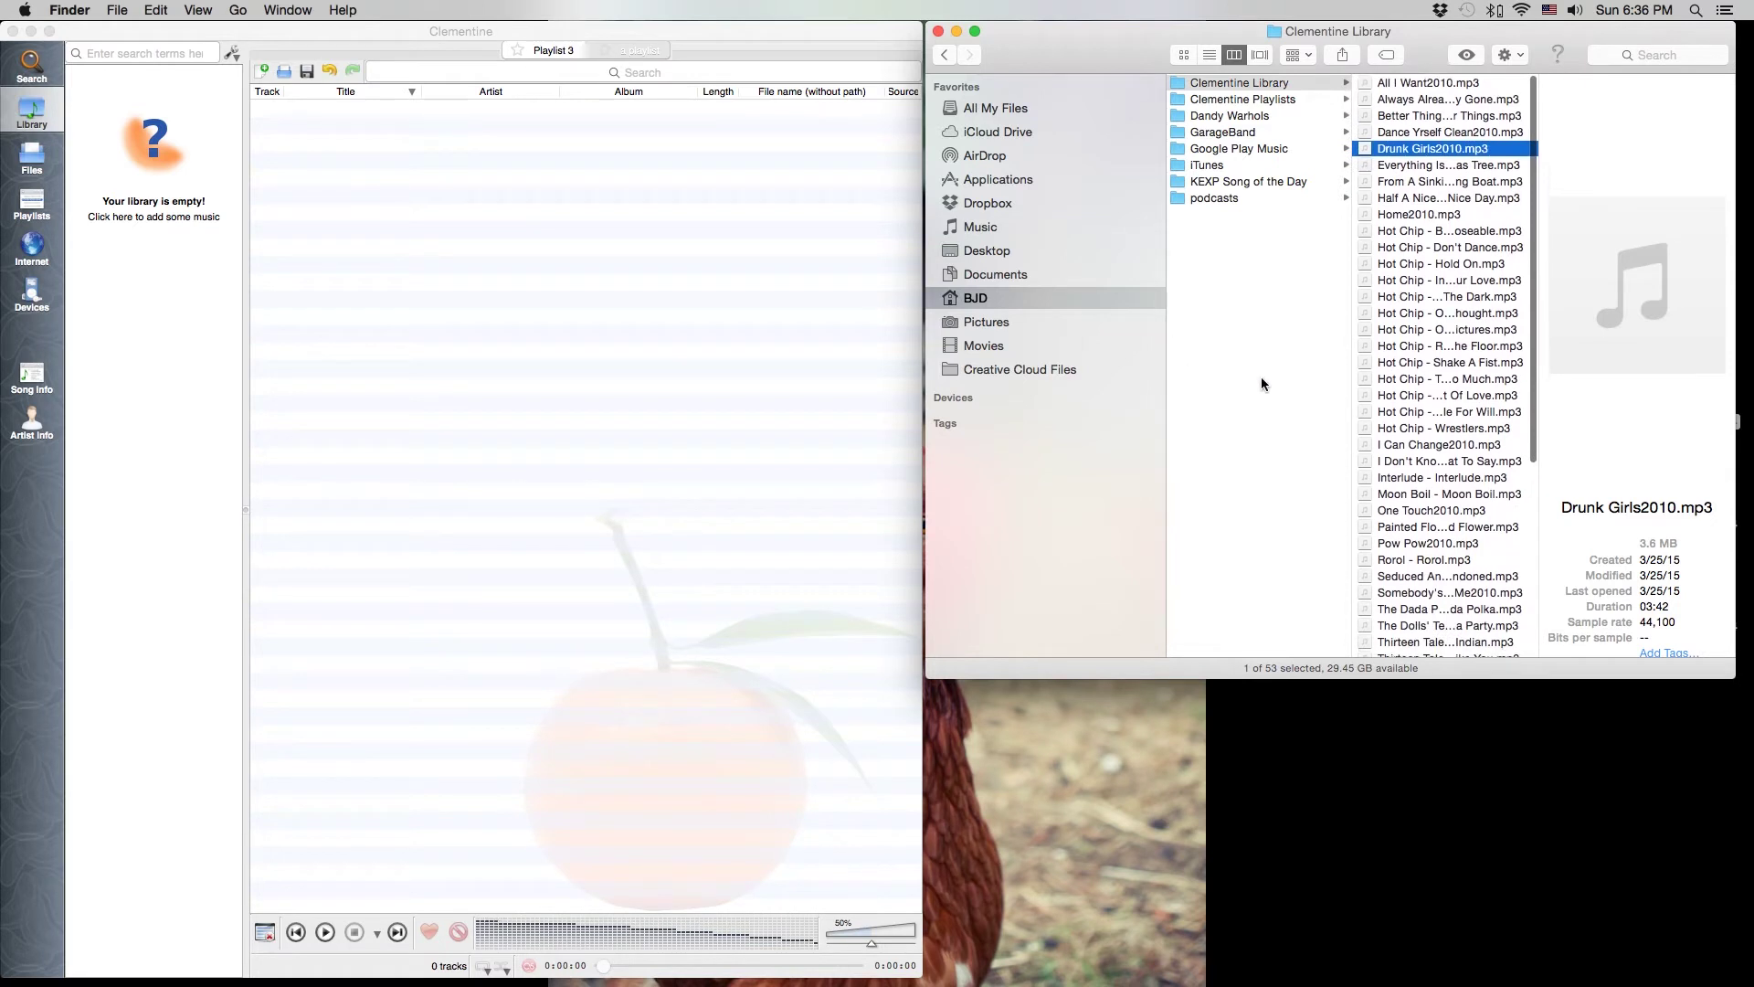
In Clementine, add the Clementine Library folder to the scanned music folders and save the preferences
click(302, 34)
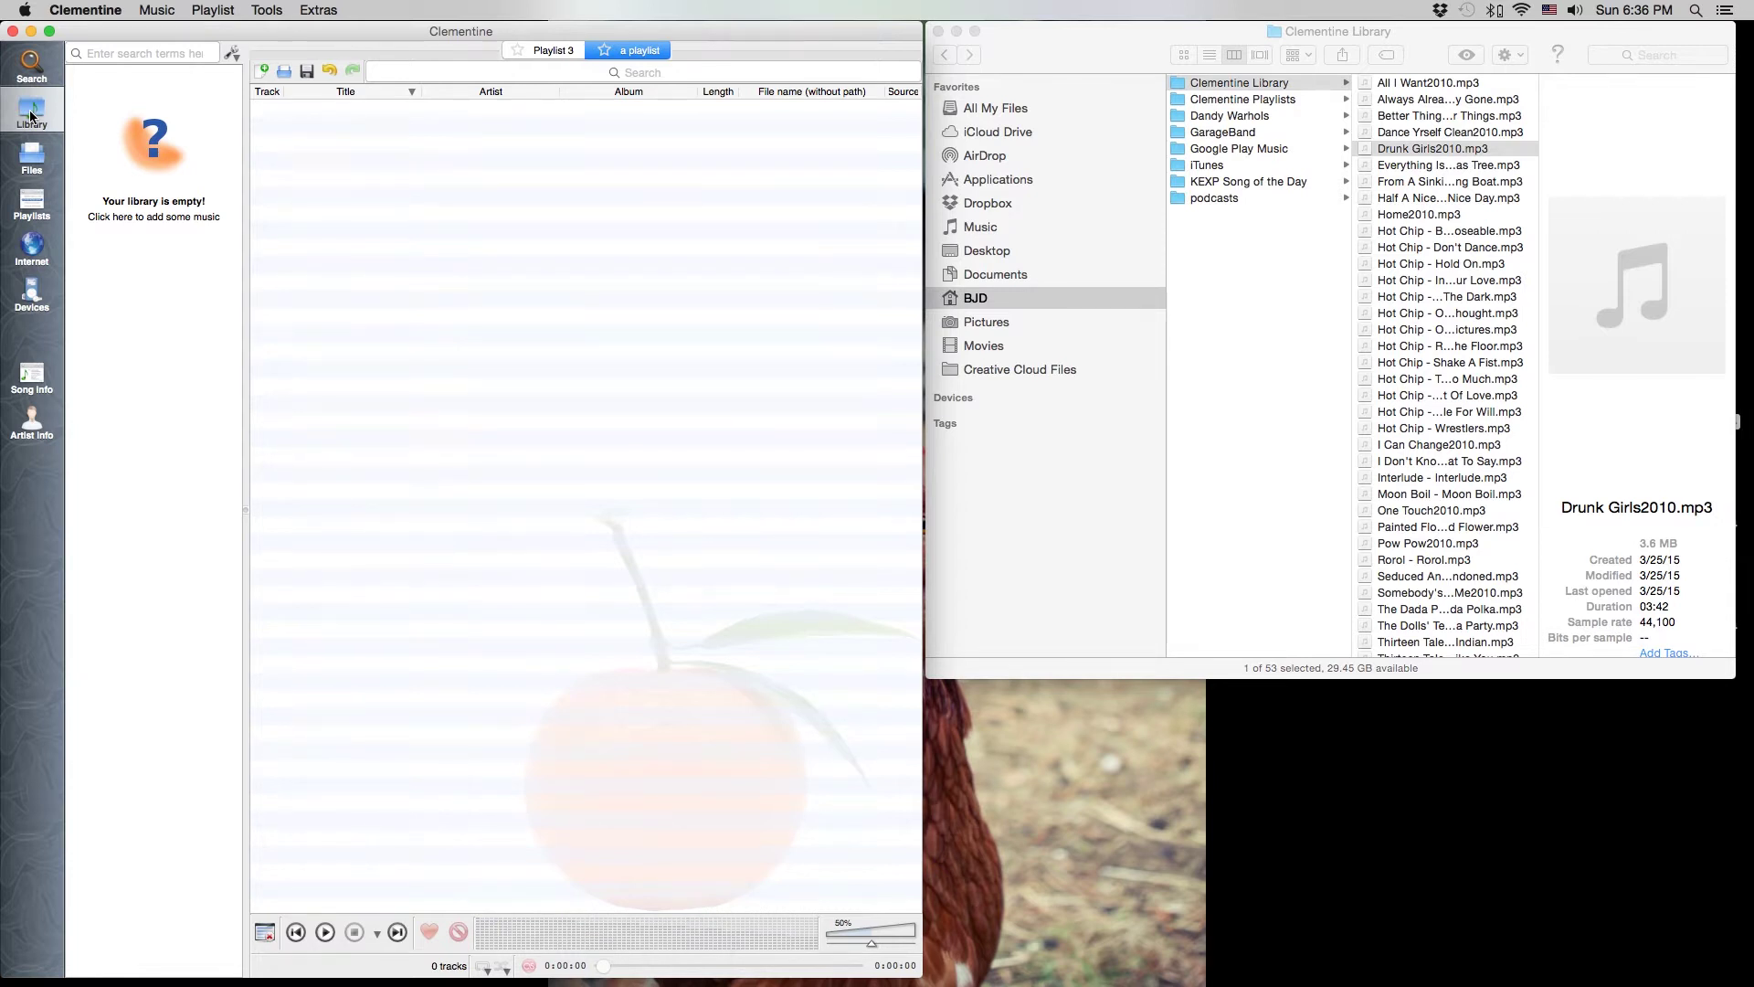
click(233, 55)
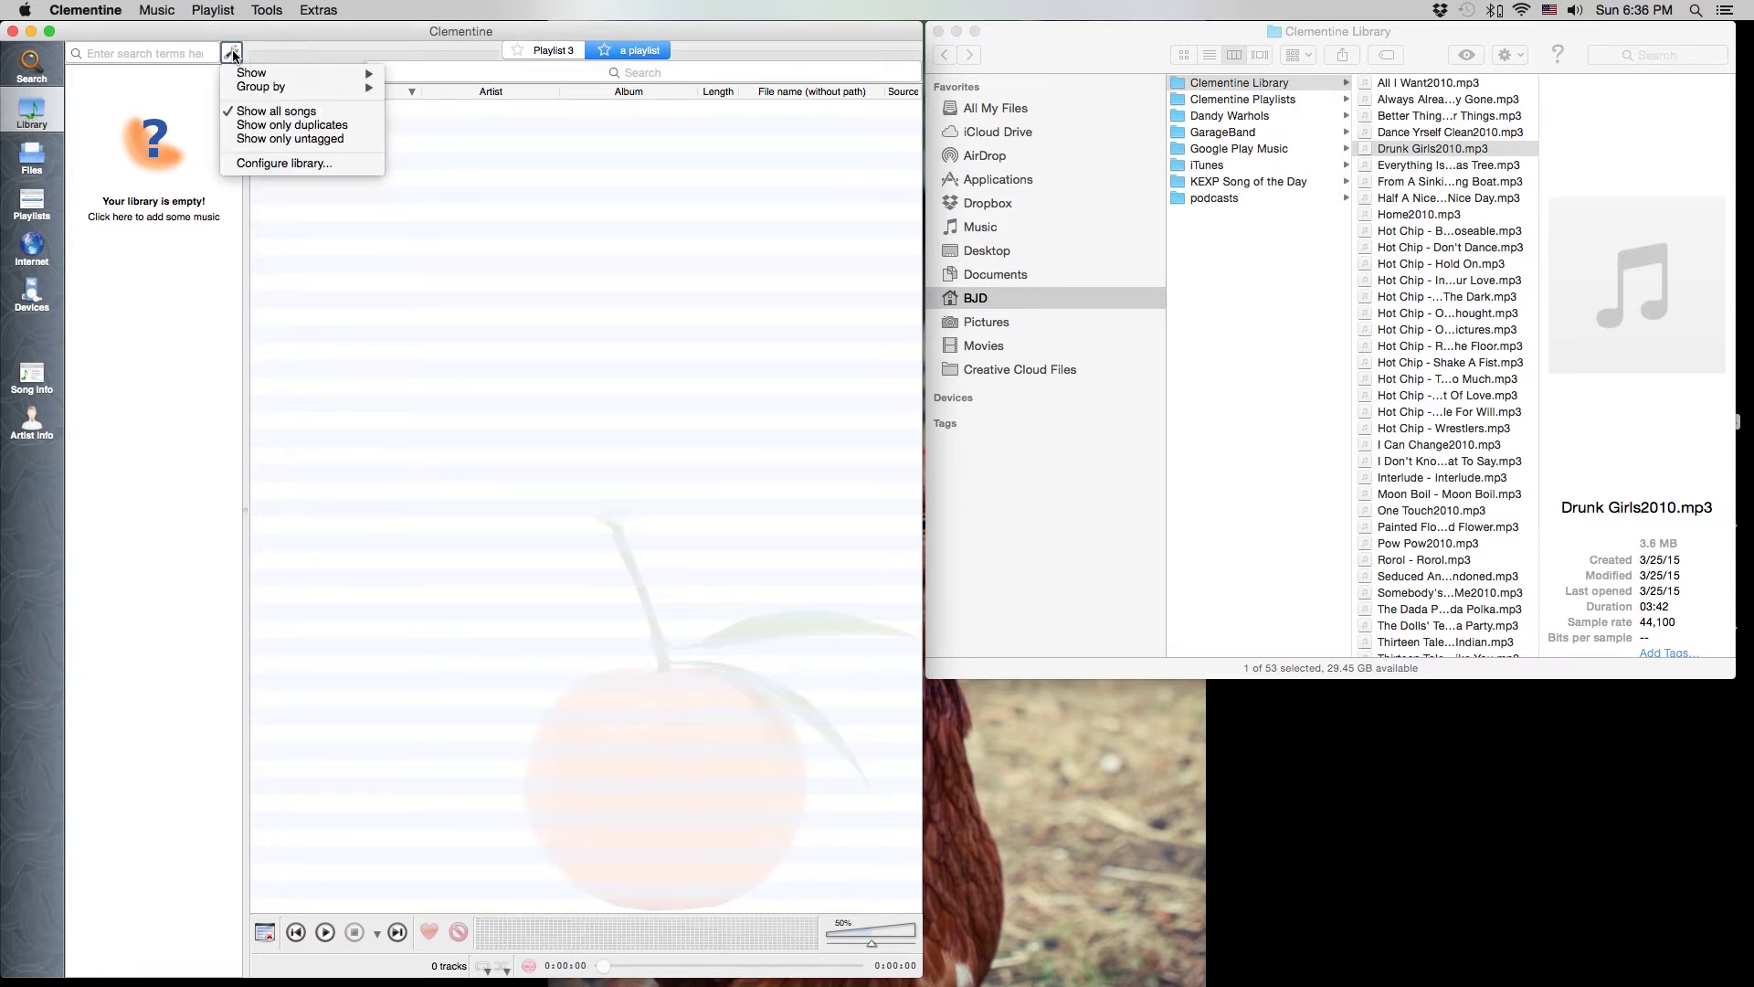
click(257, 165)
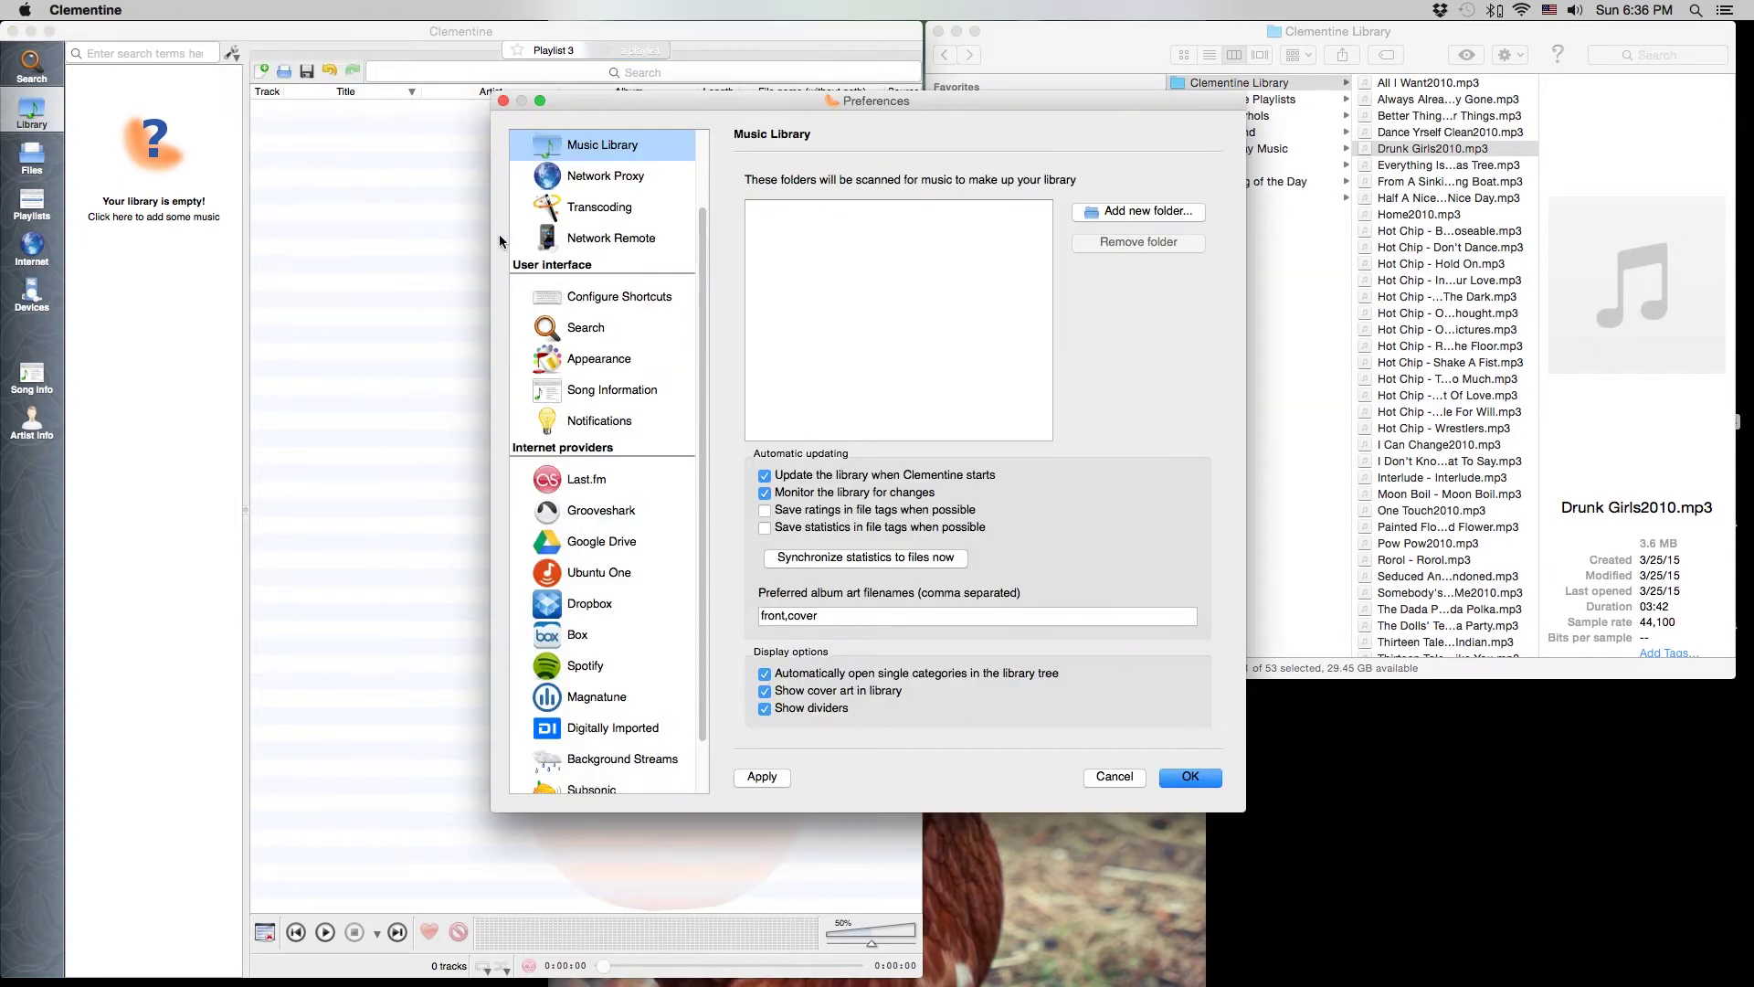
click(1116, 214)
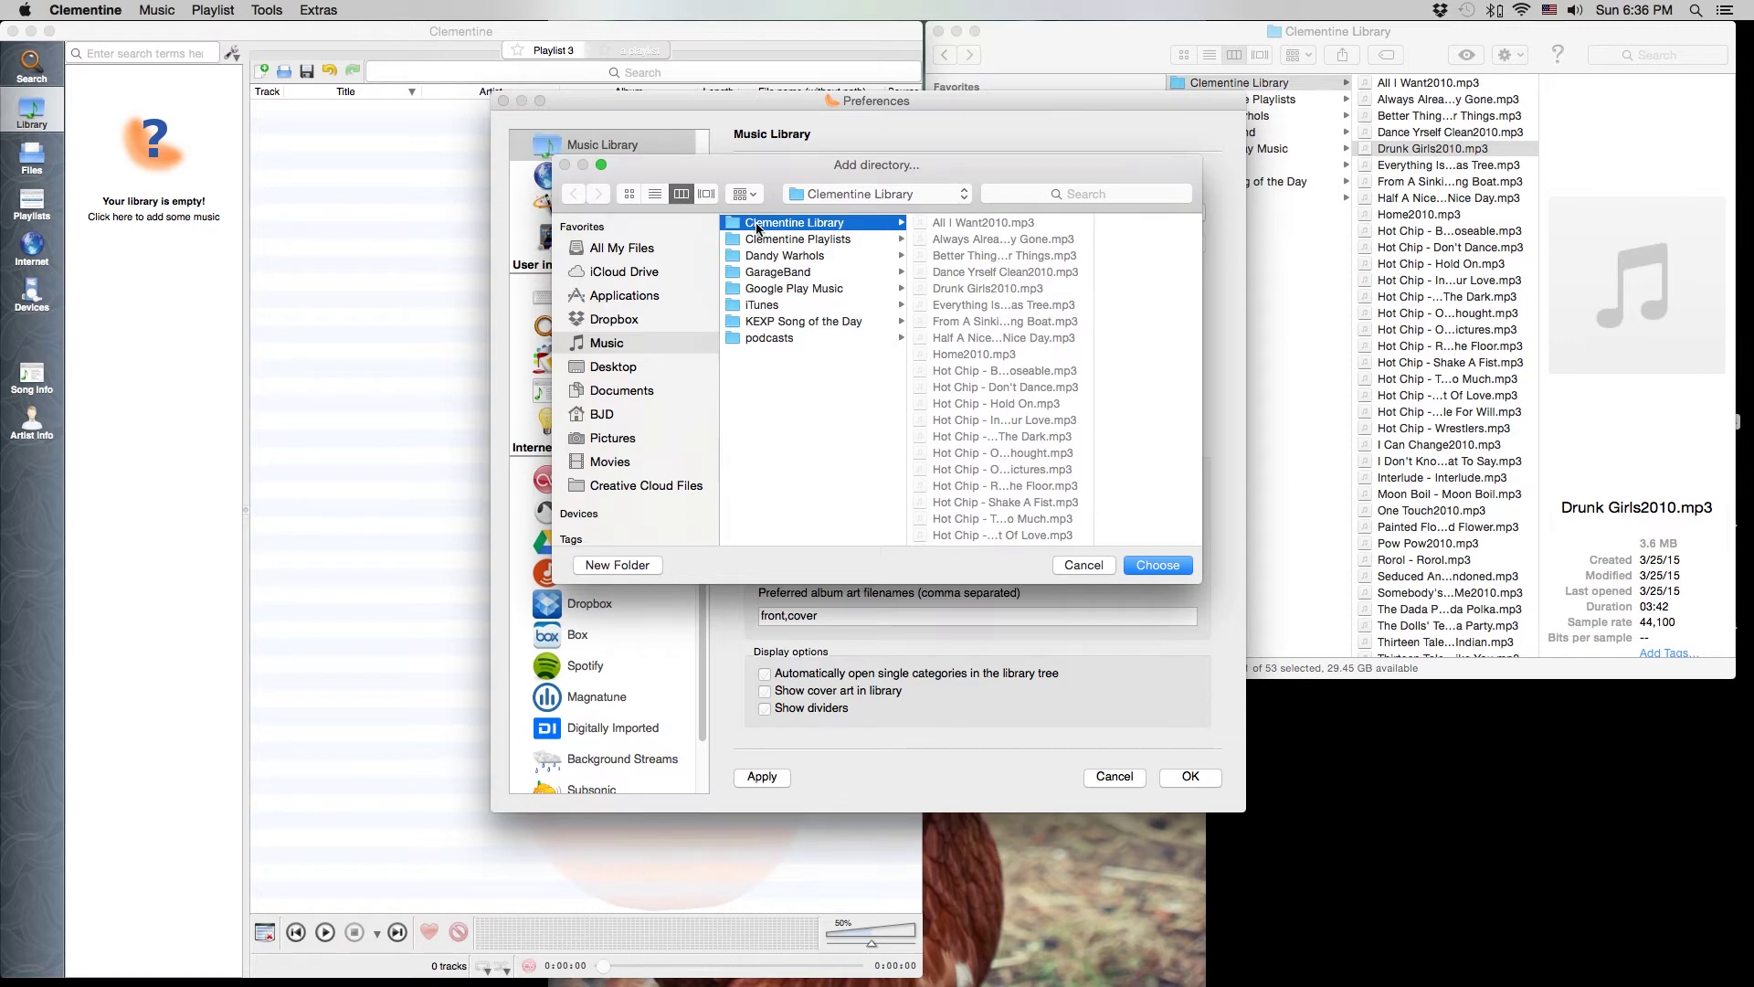
click(1159, 565)
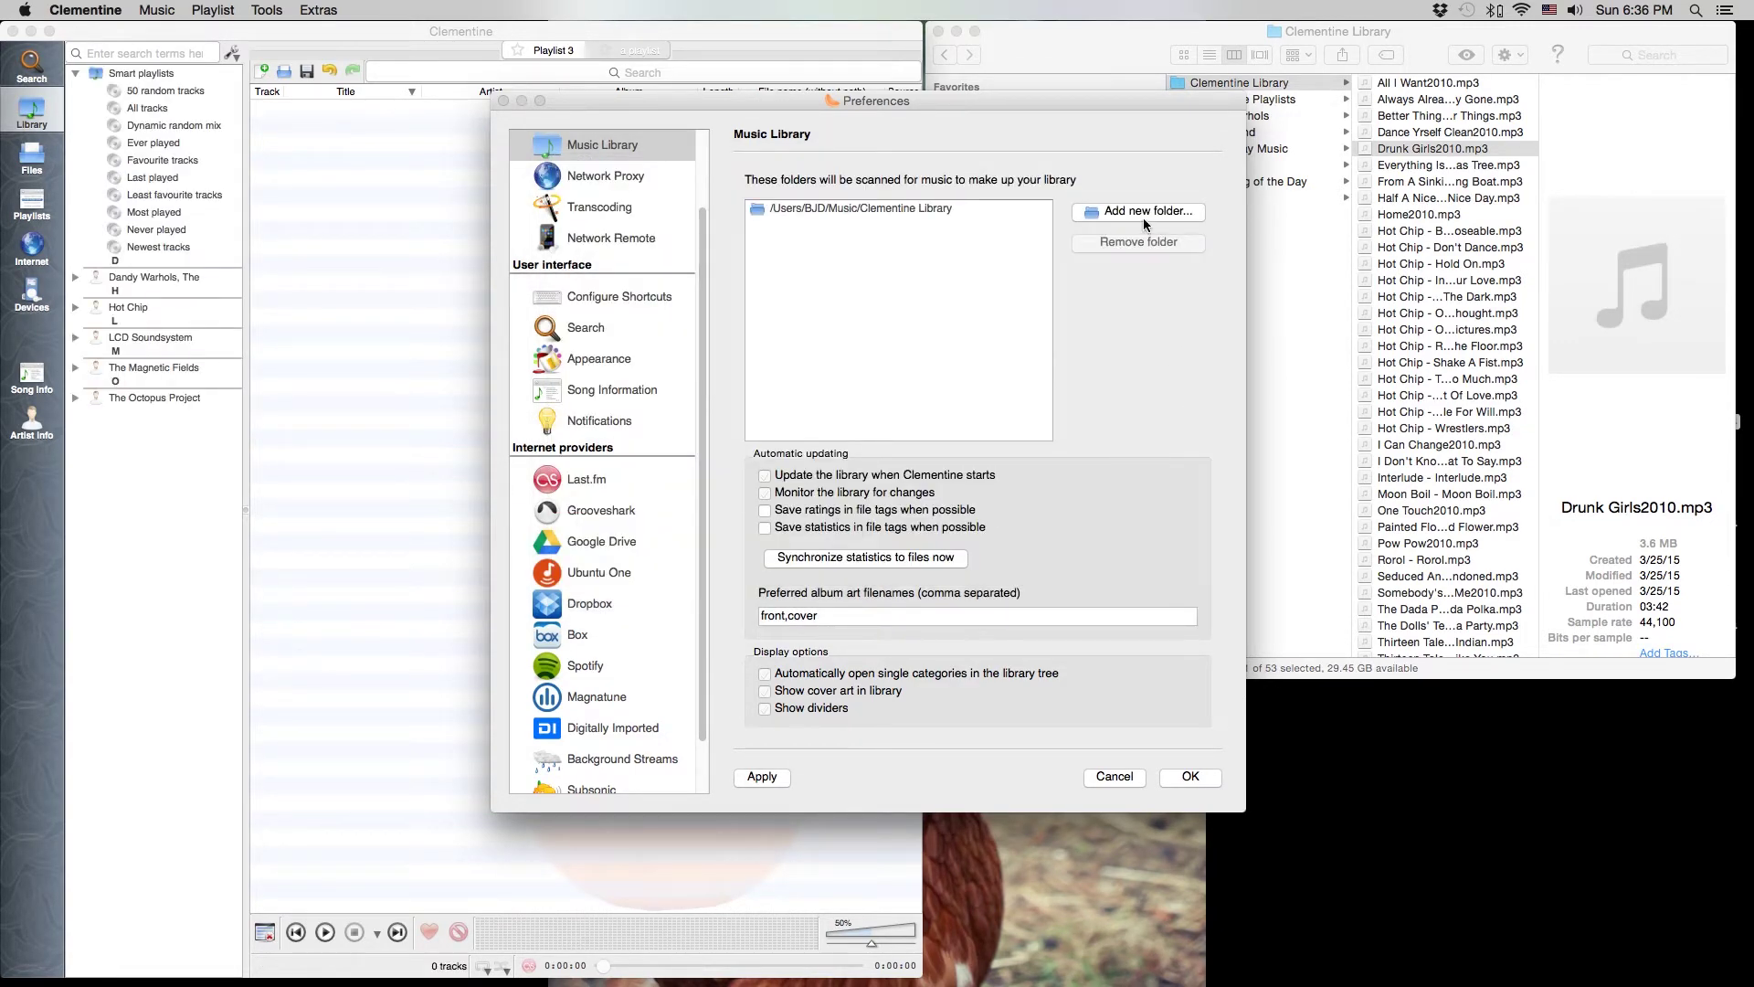
click(1189, 777)
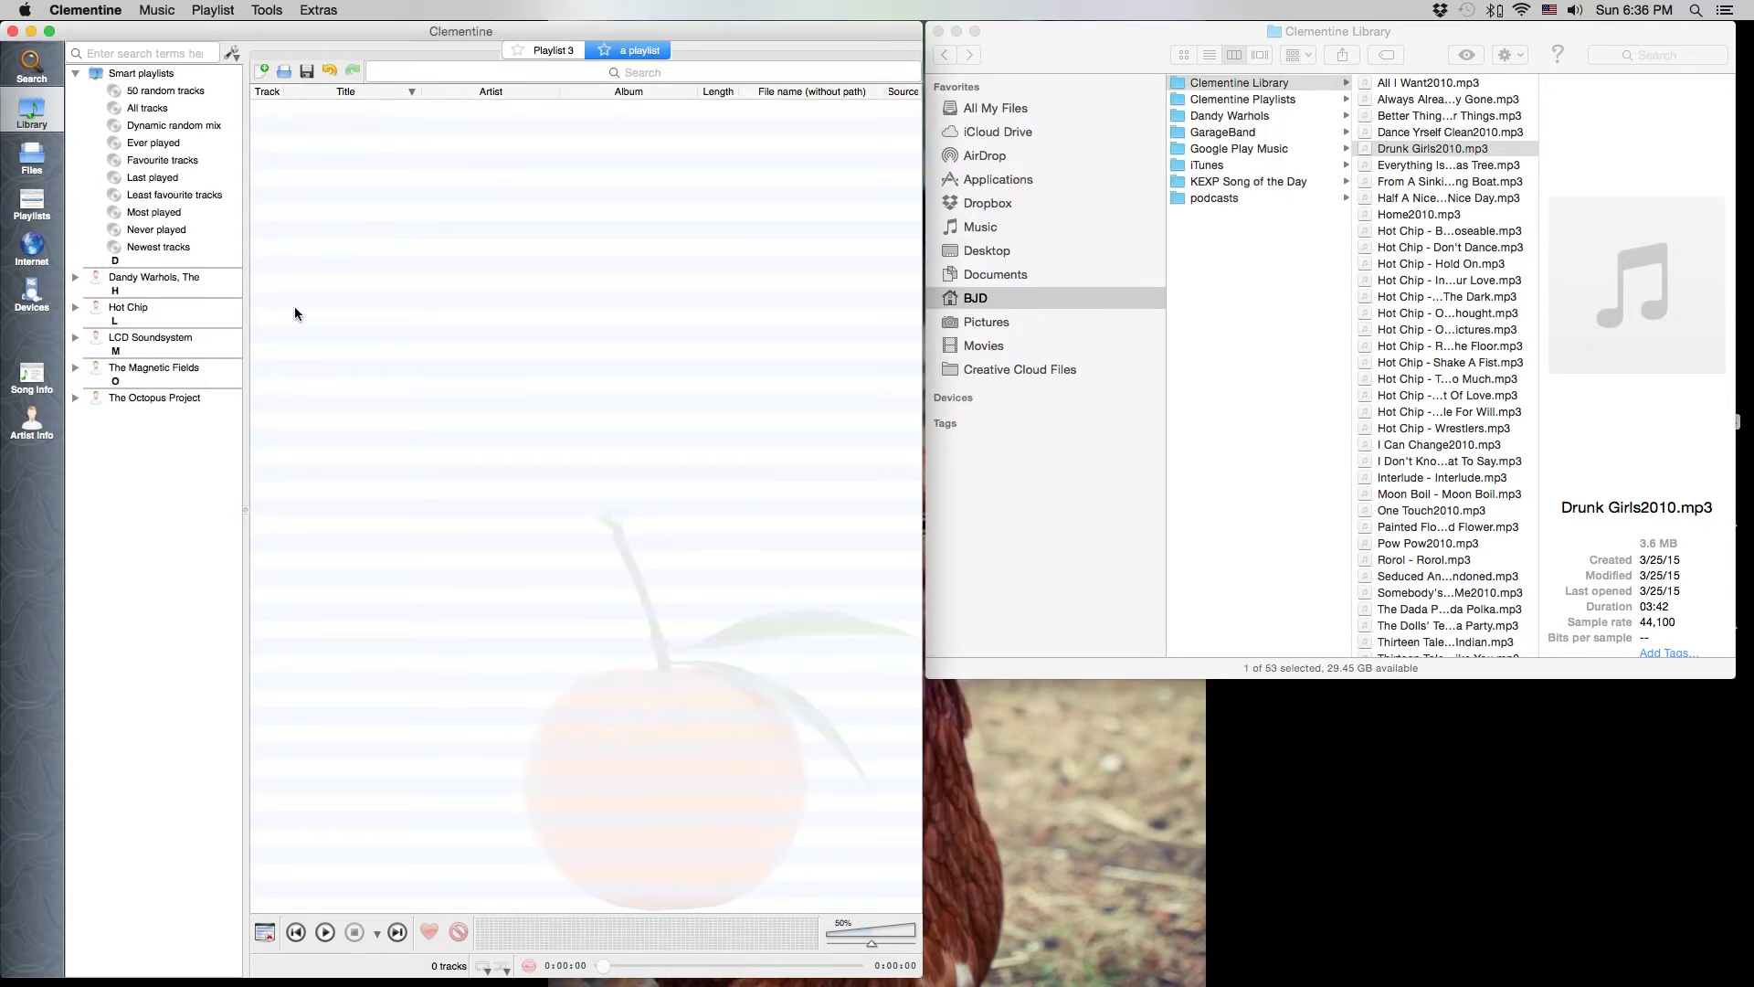
Expand The Dandy Warhols and Hot Chip in the library to view their albums and tracks
click(75, 277)
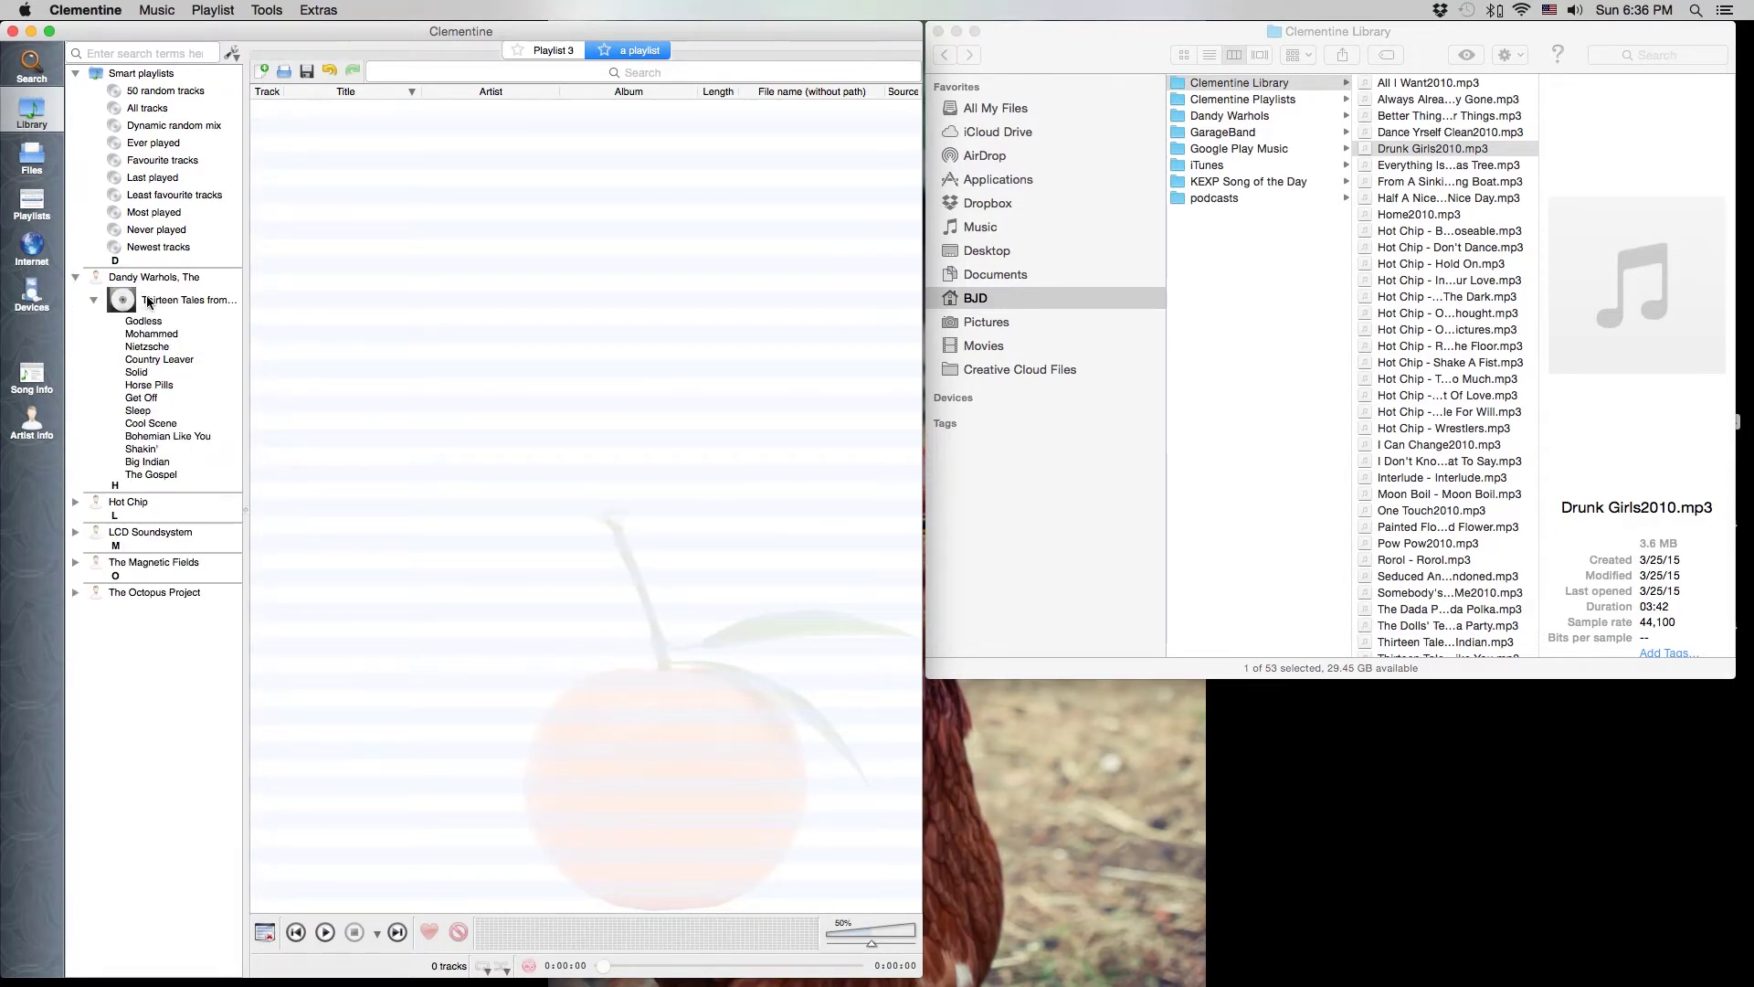
click(75, 502)
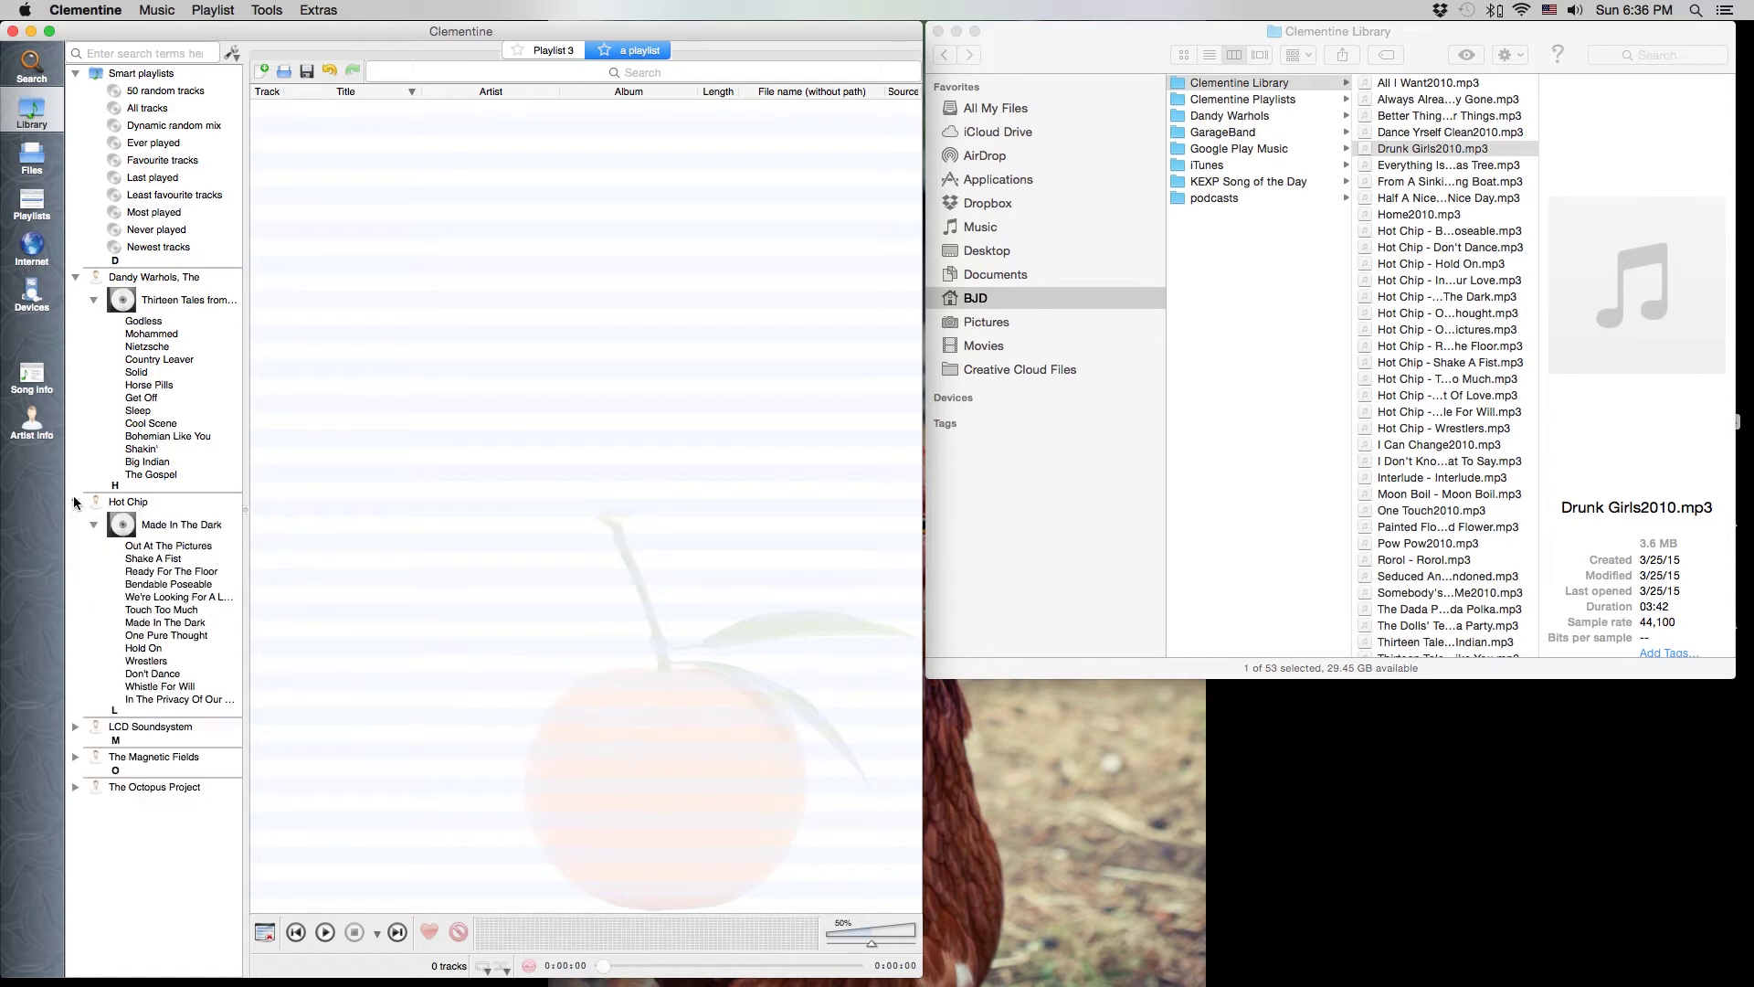
click(92, 528)
click(92, 528)
Select every artist from The Dandy Warhols to The Octopus Project and open Organise Files for them
double_click(159, 278)
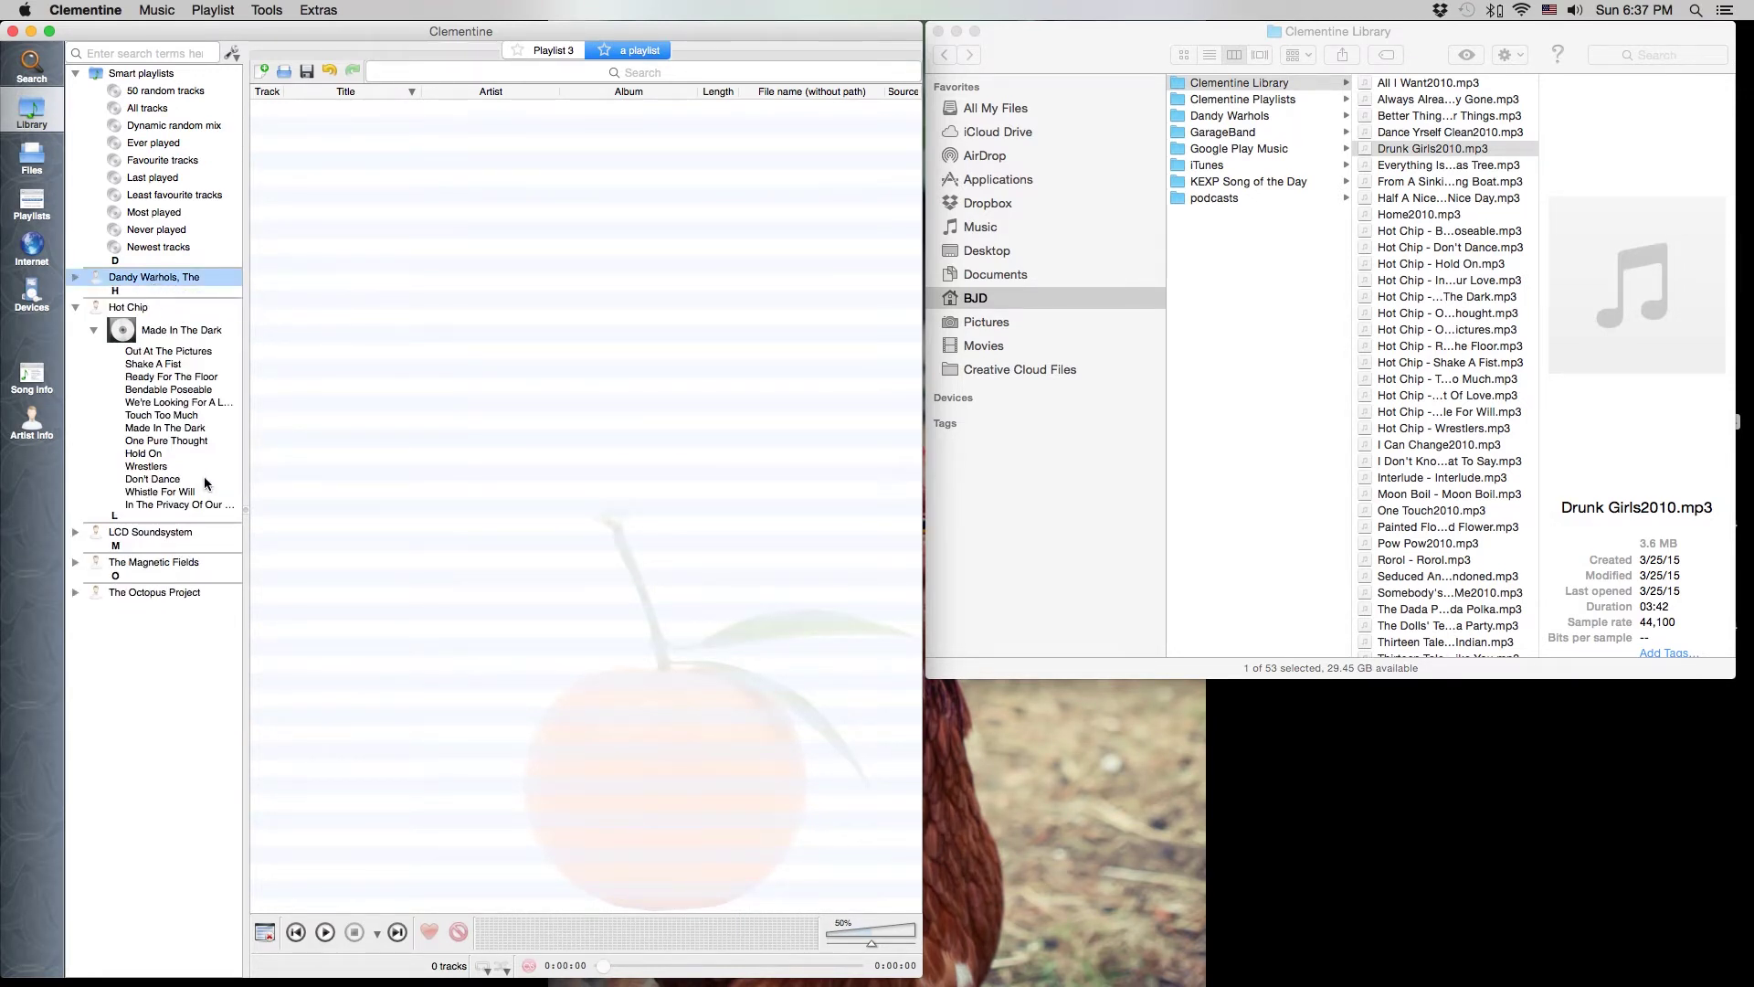
shift+click(156, 591)
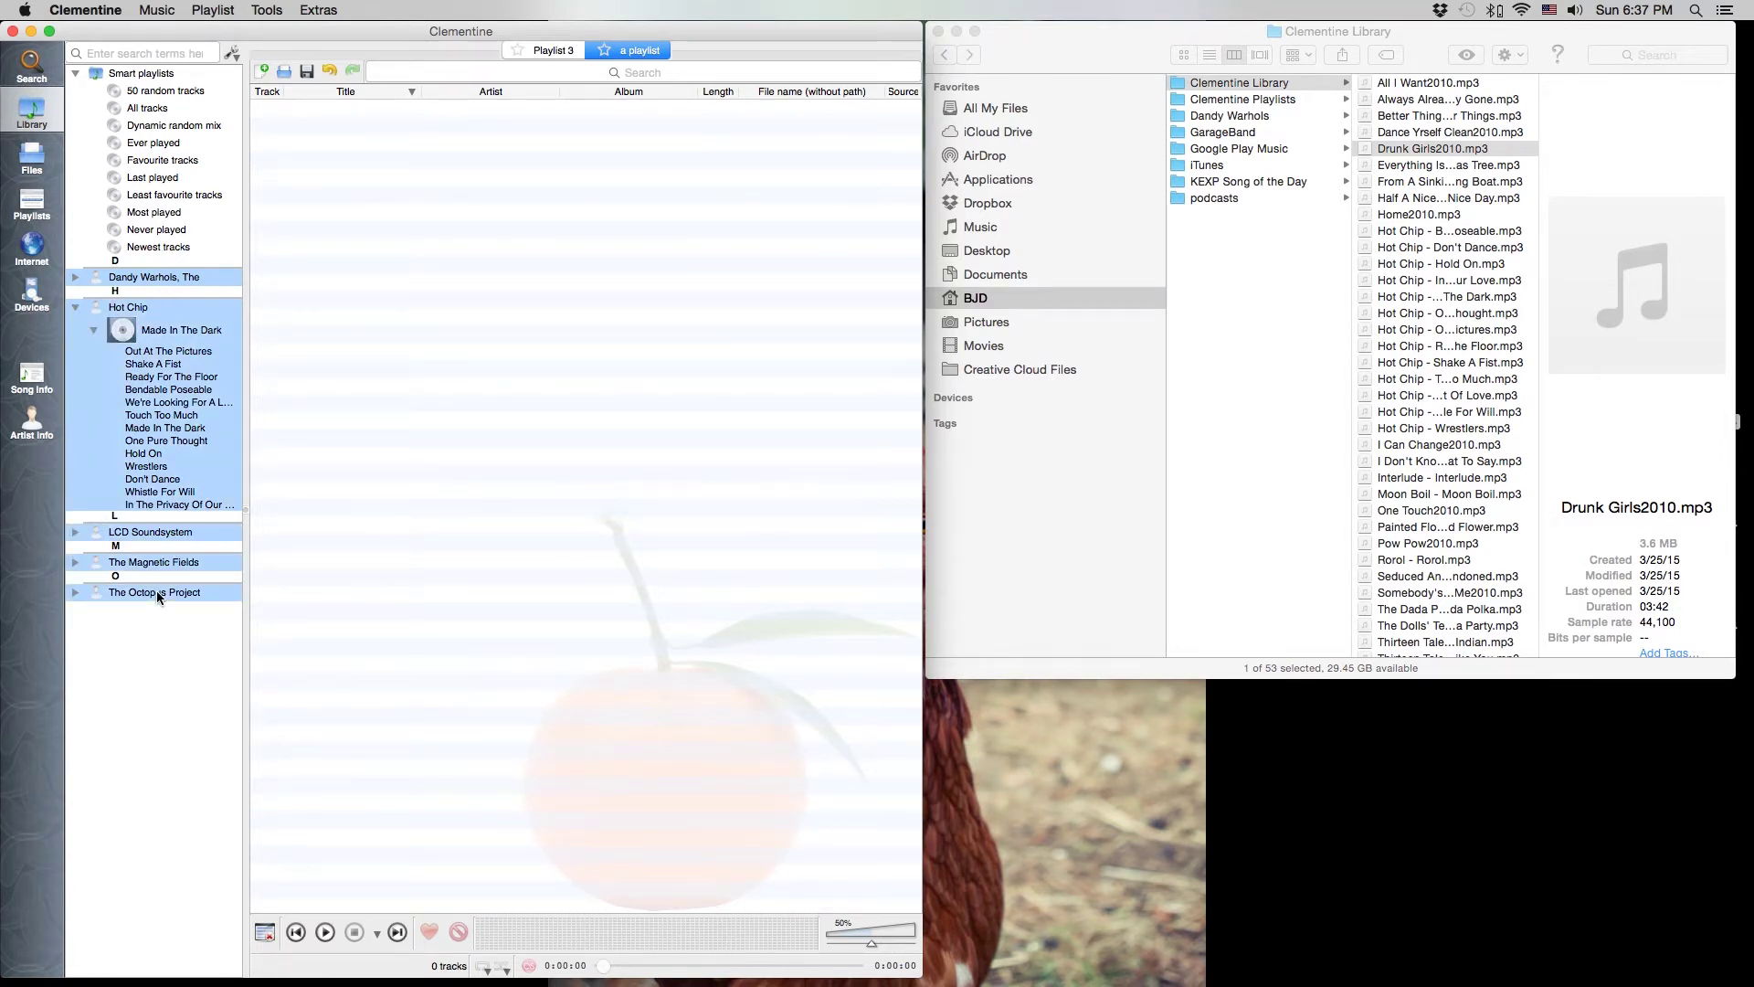
right_click(156, 591)
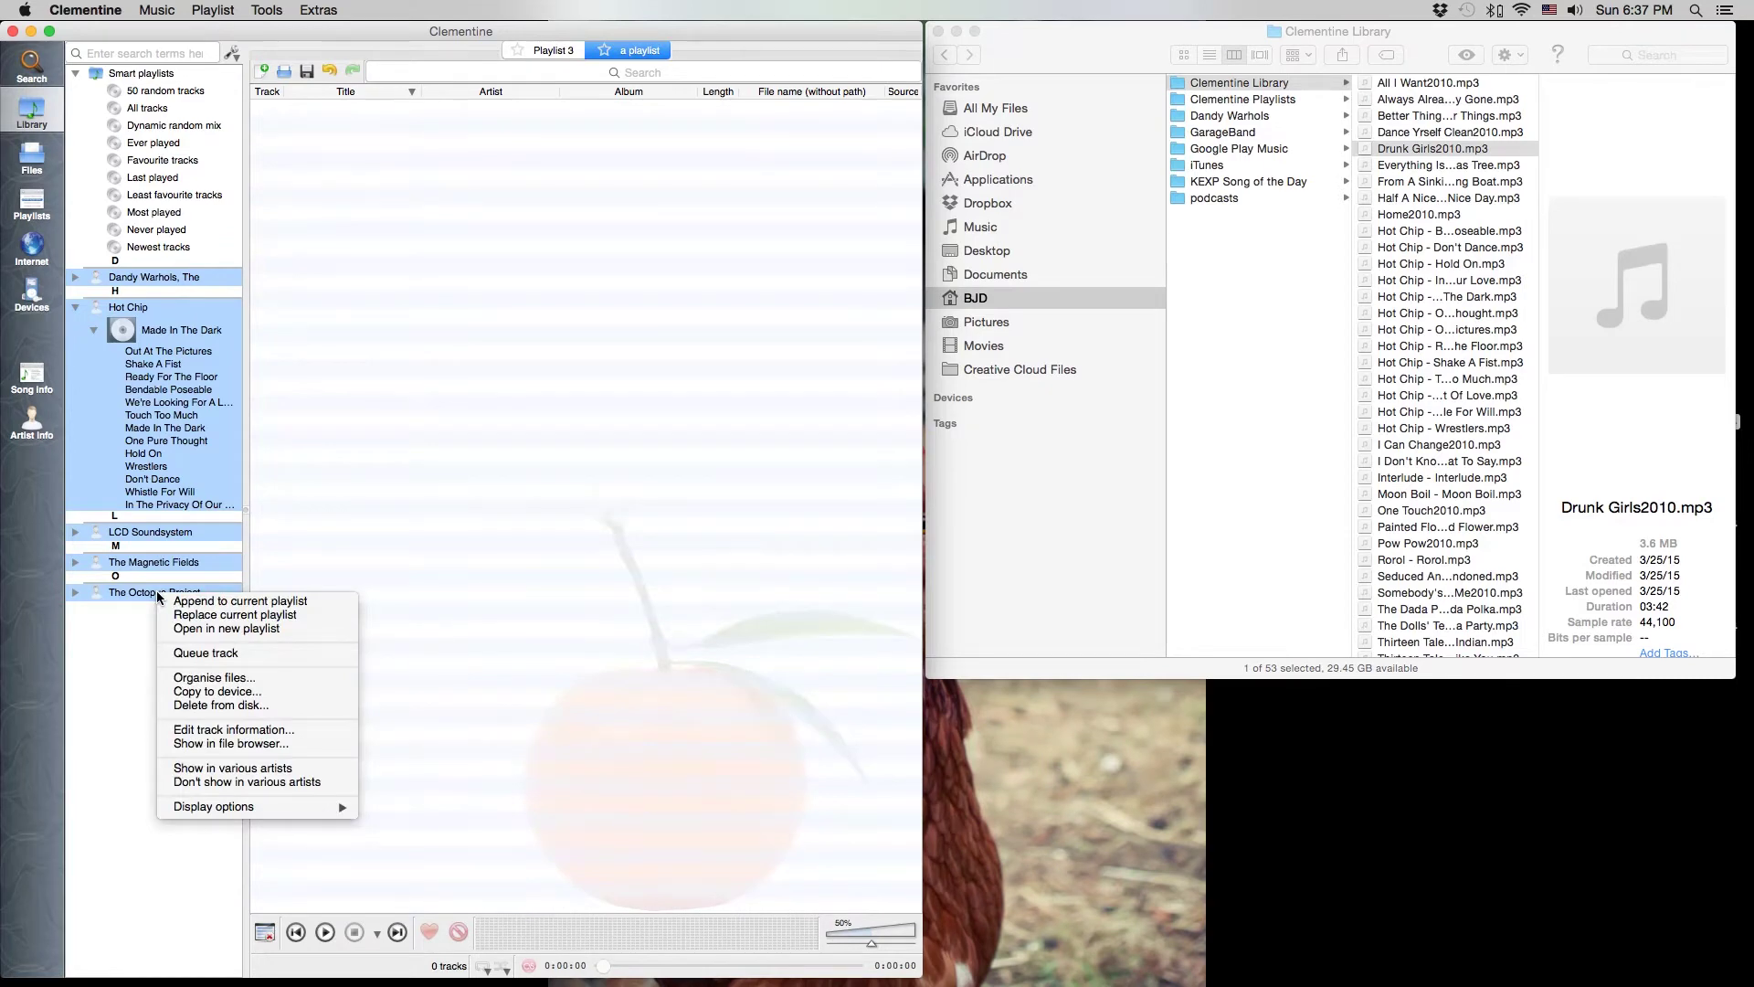
click(235, 681)
drag(905, 243, 669, 211)
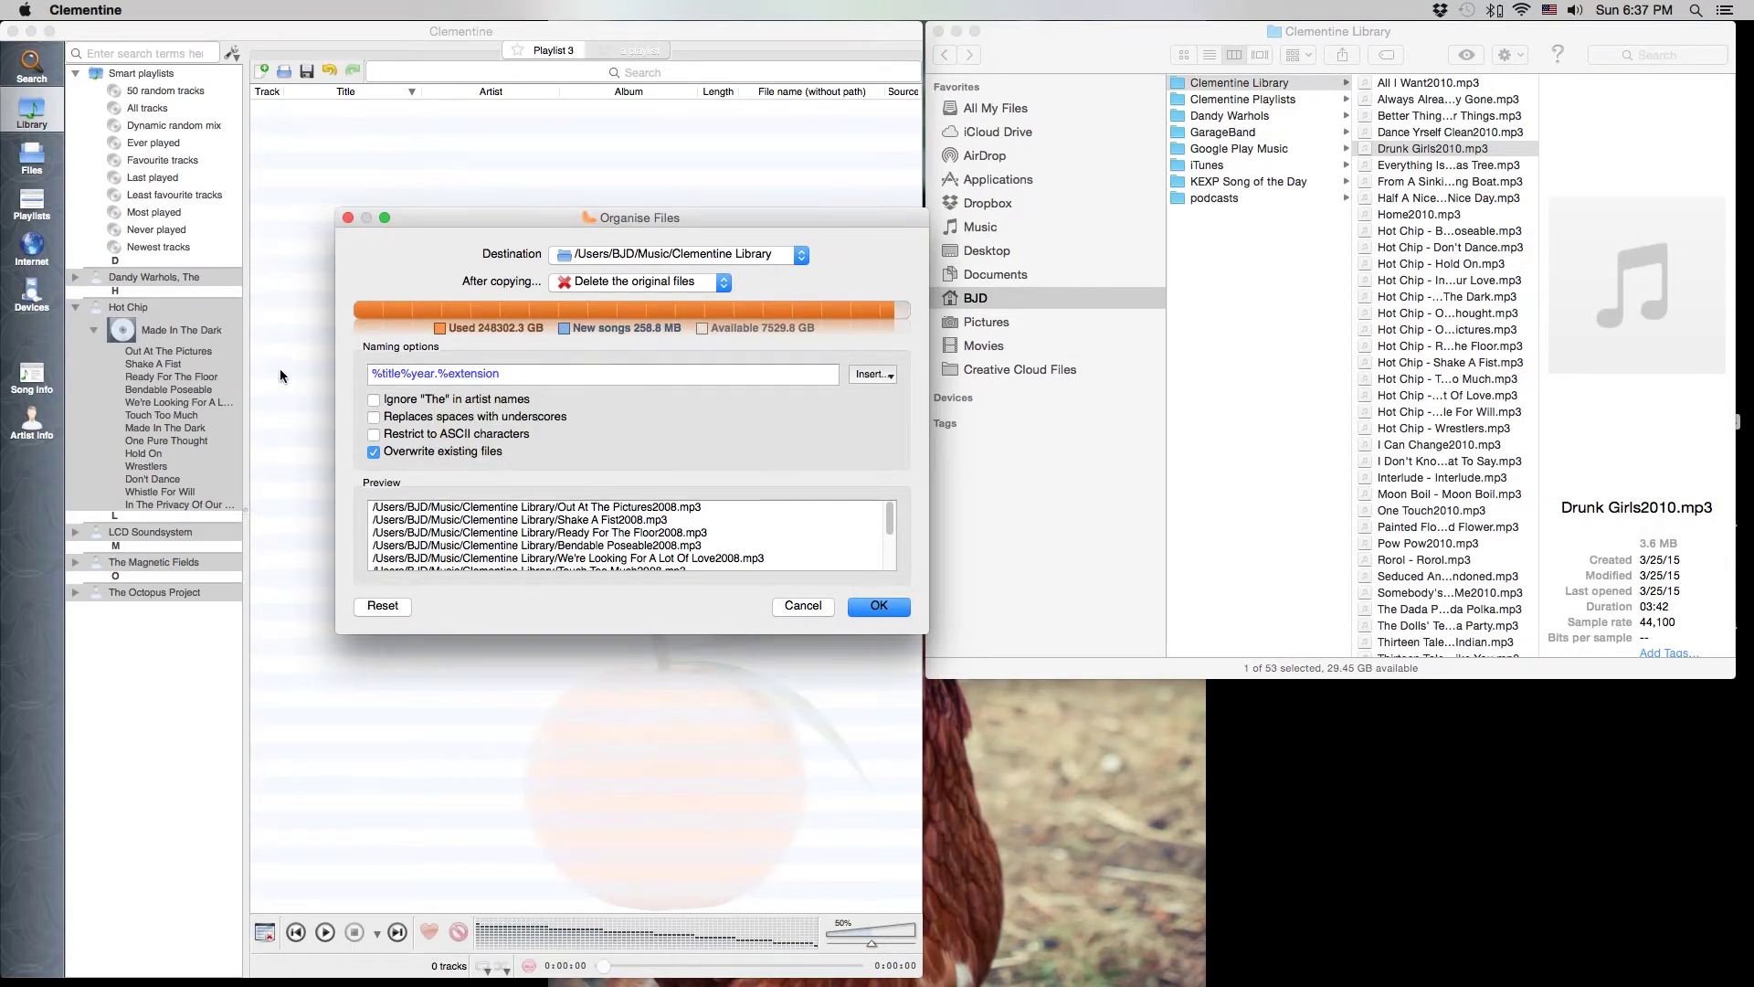
Add artist and album folder levels, %artist/%album/, before %title in the file naming pattern
click(883, 375)
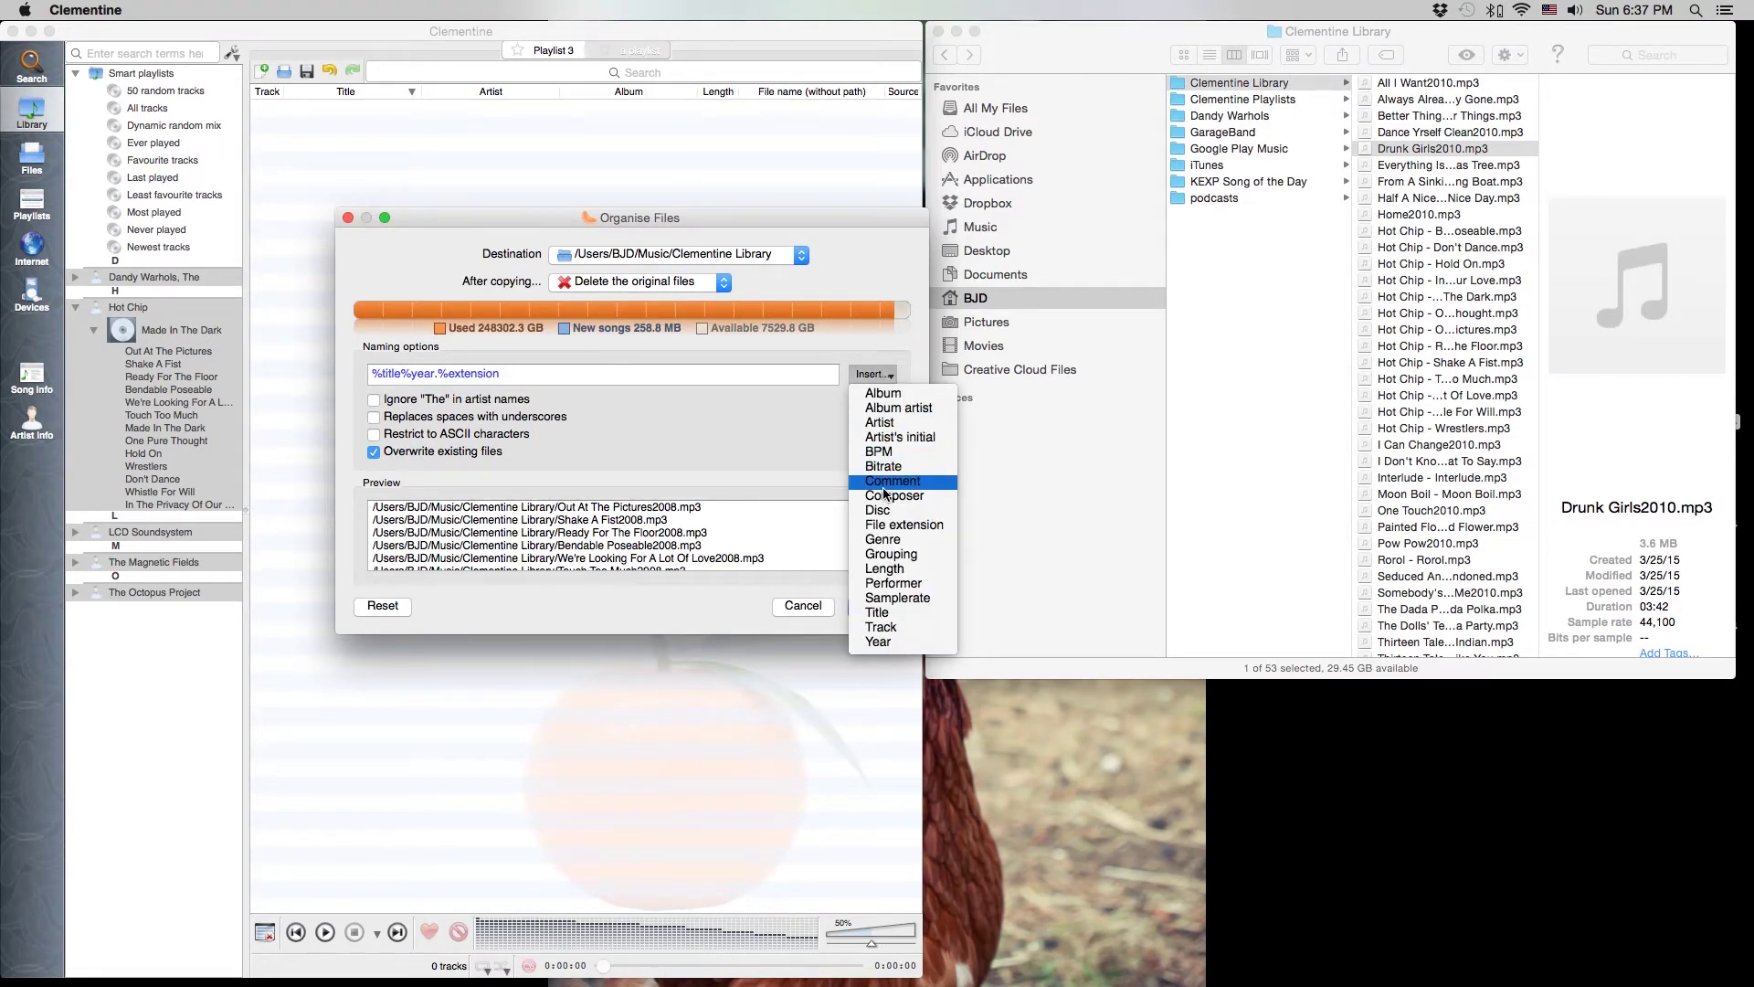
click(886, 423)
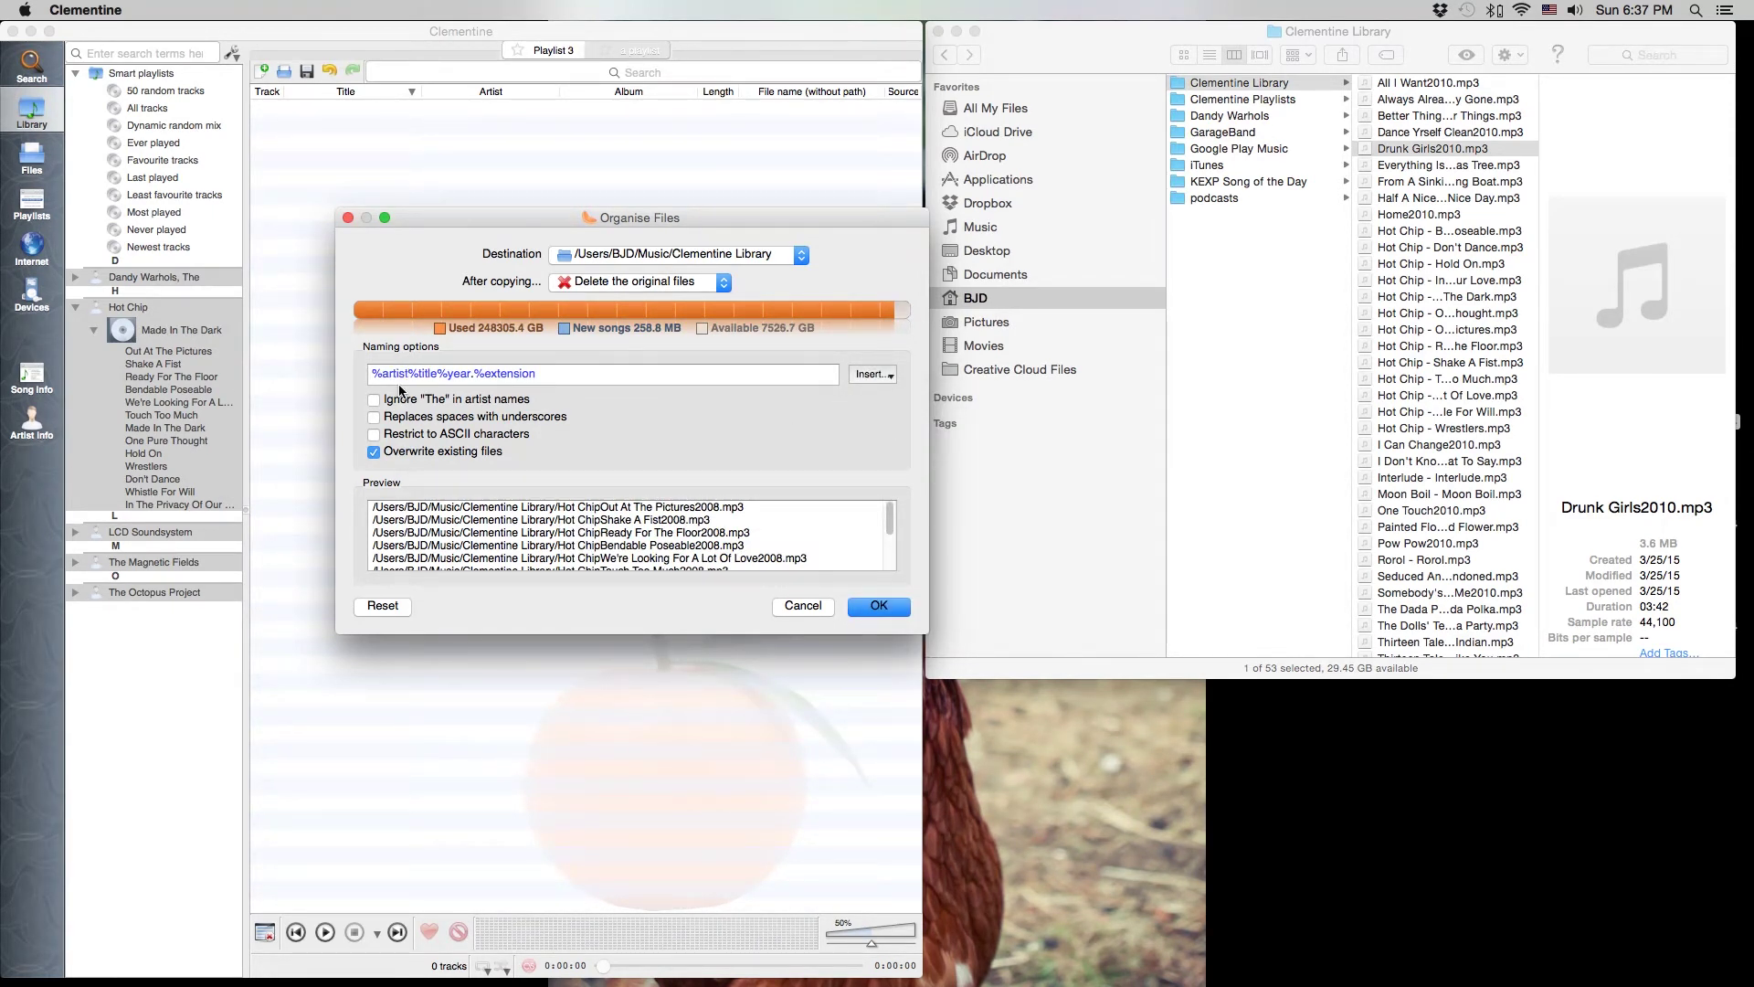
text(/)
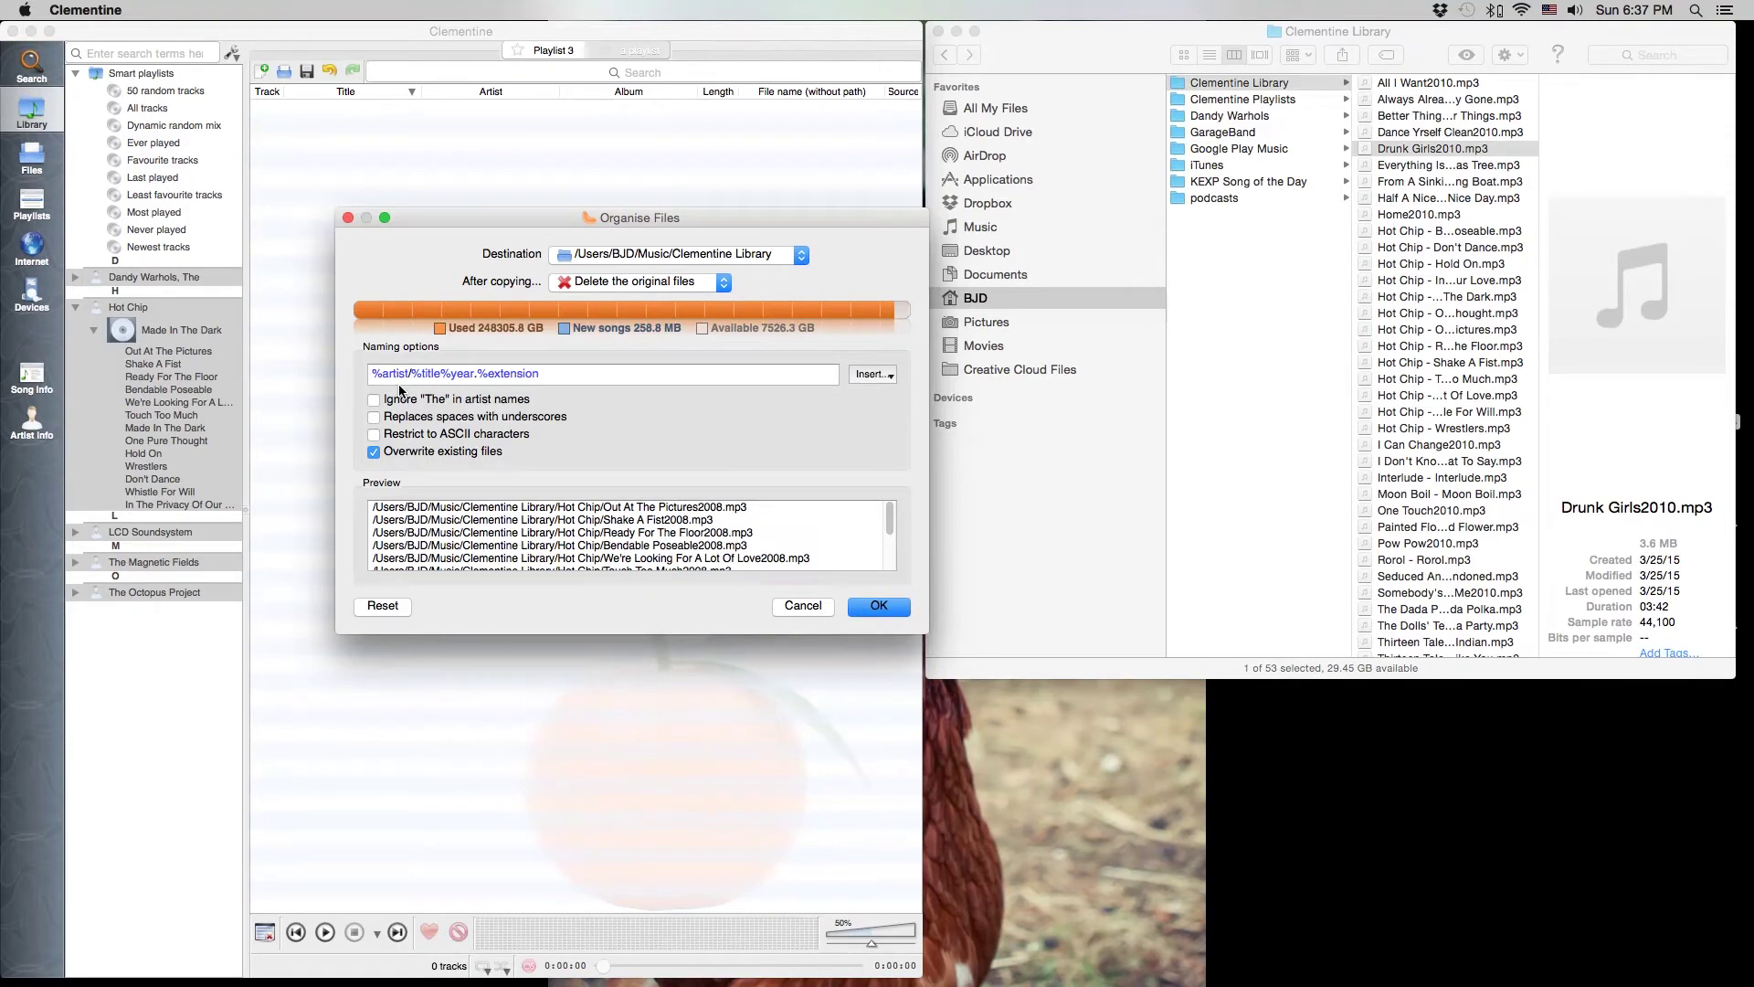
click(869, 374)
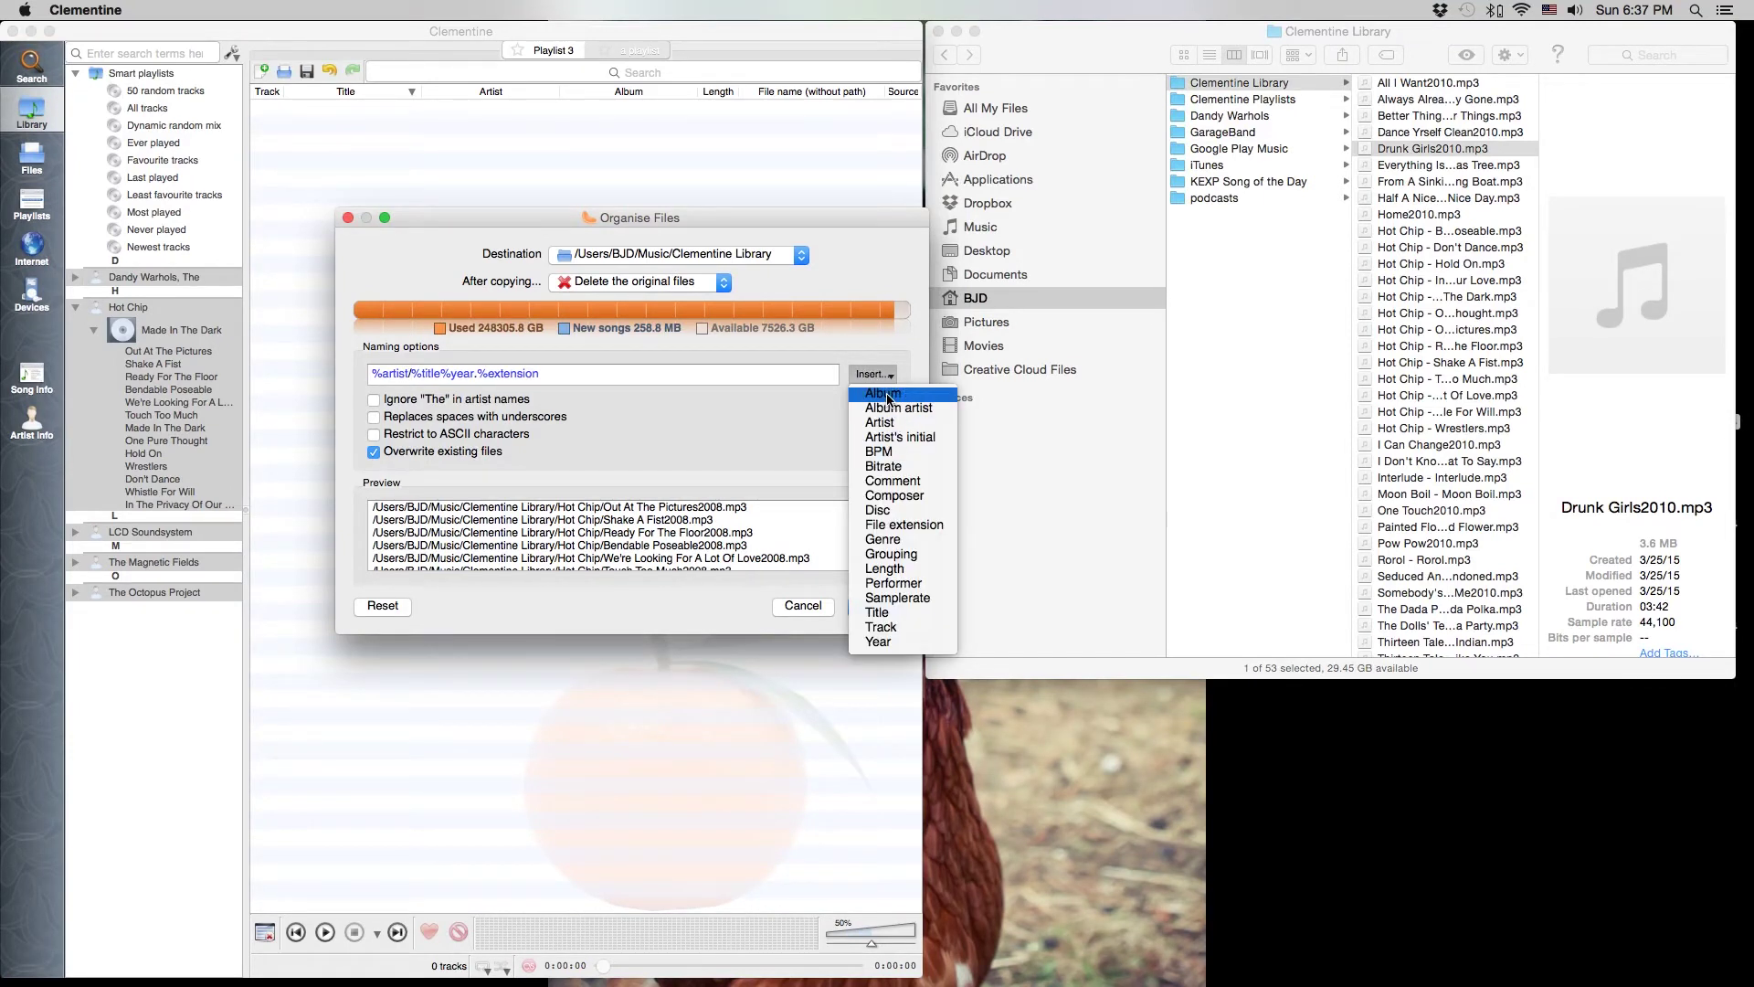
click(887, 394)
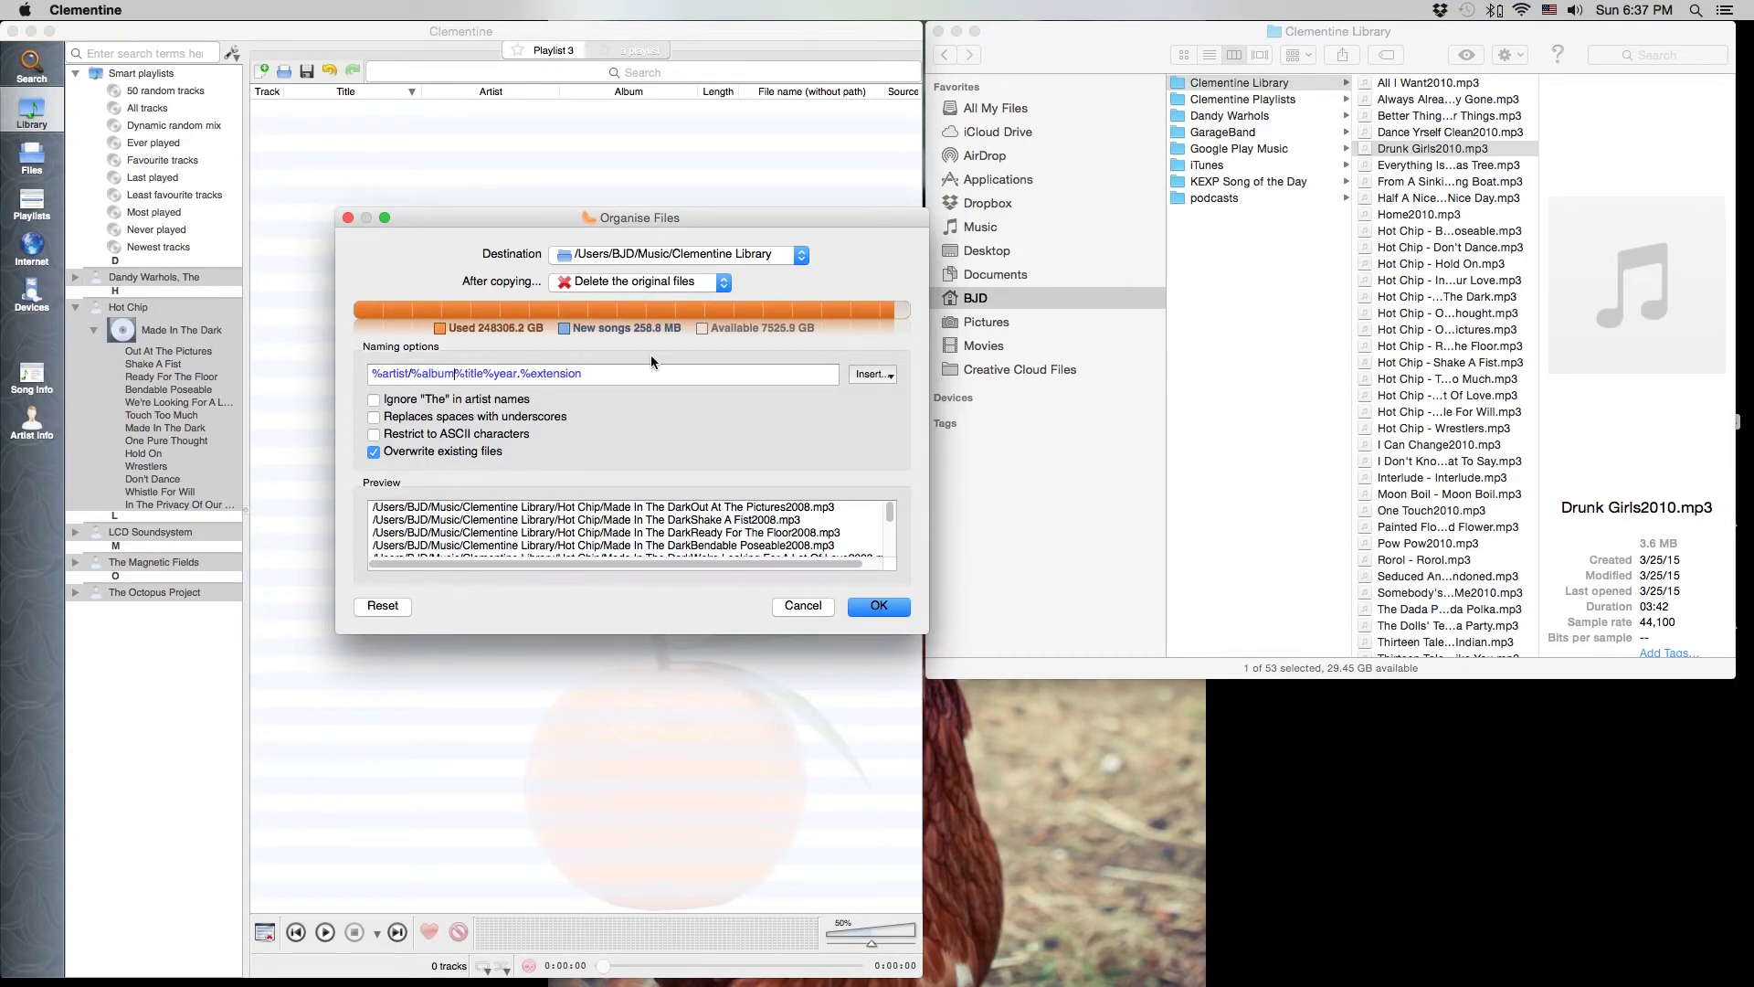
text(/)
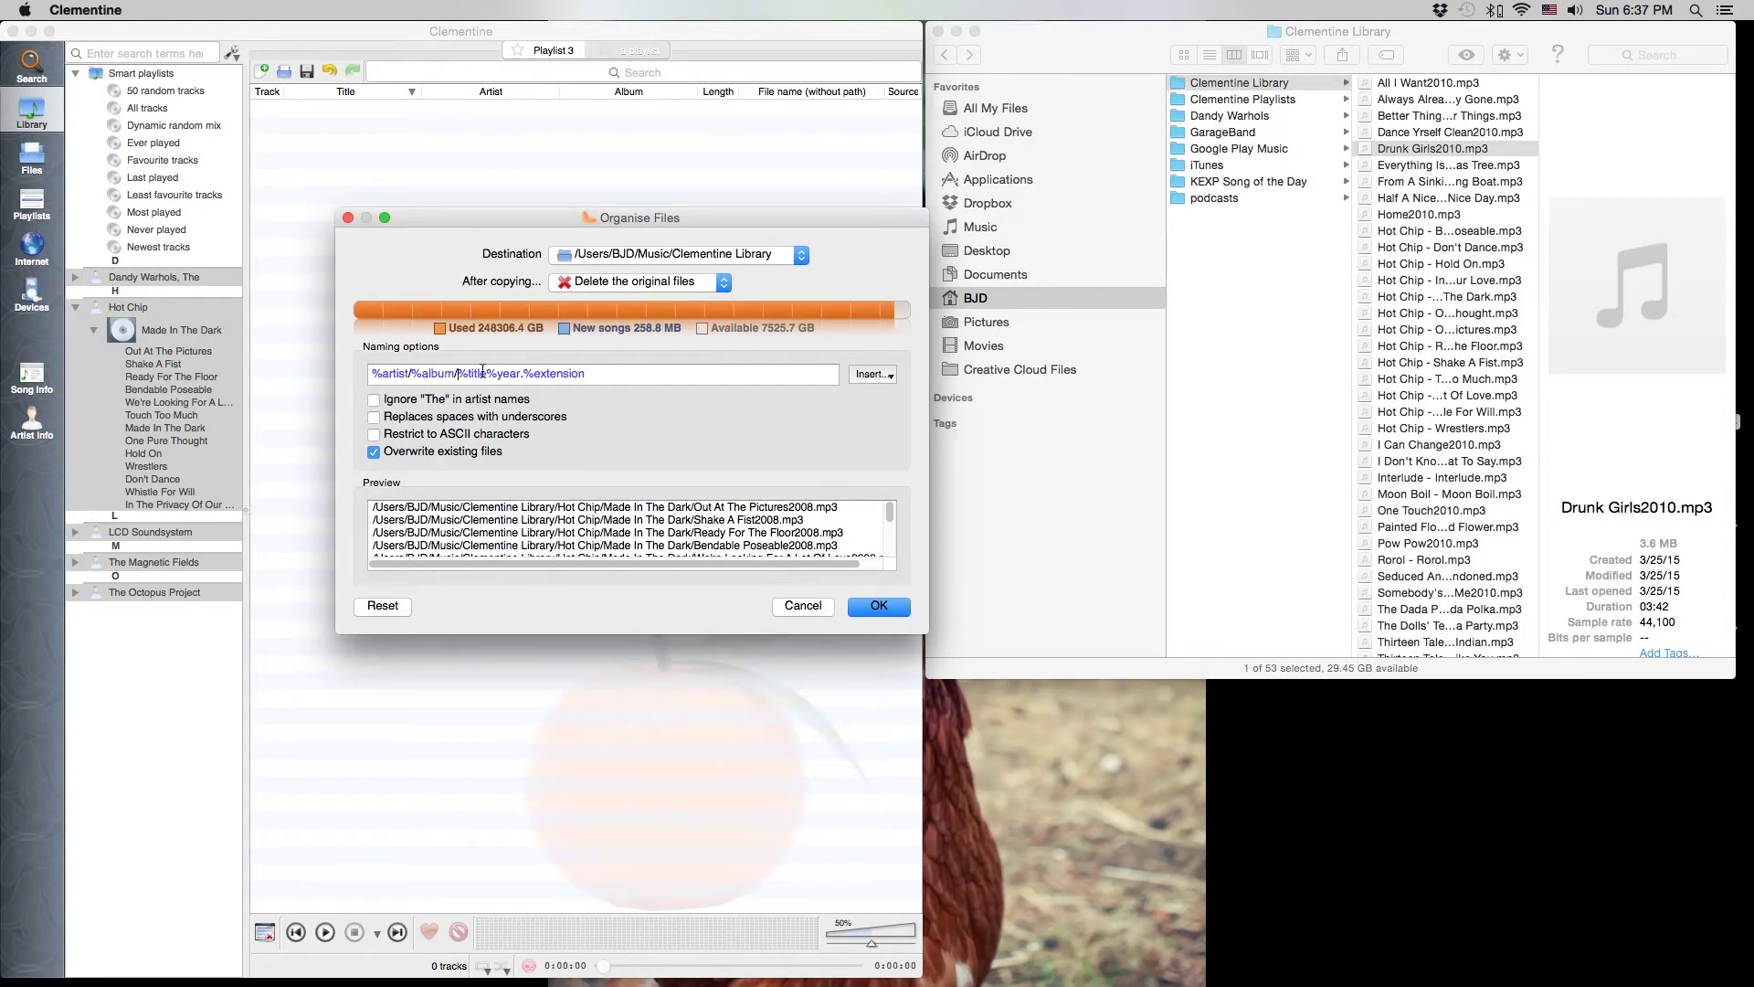
Remove the %year token from the naming pattern so it reads %artist/%album/%title.%extension
click(520, 373)
key(BackSpace)
key(BackSpace)
key(BackSpace)
key(BackSpace)
key(BackSpace)
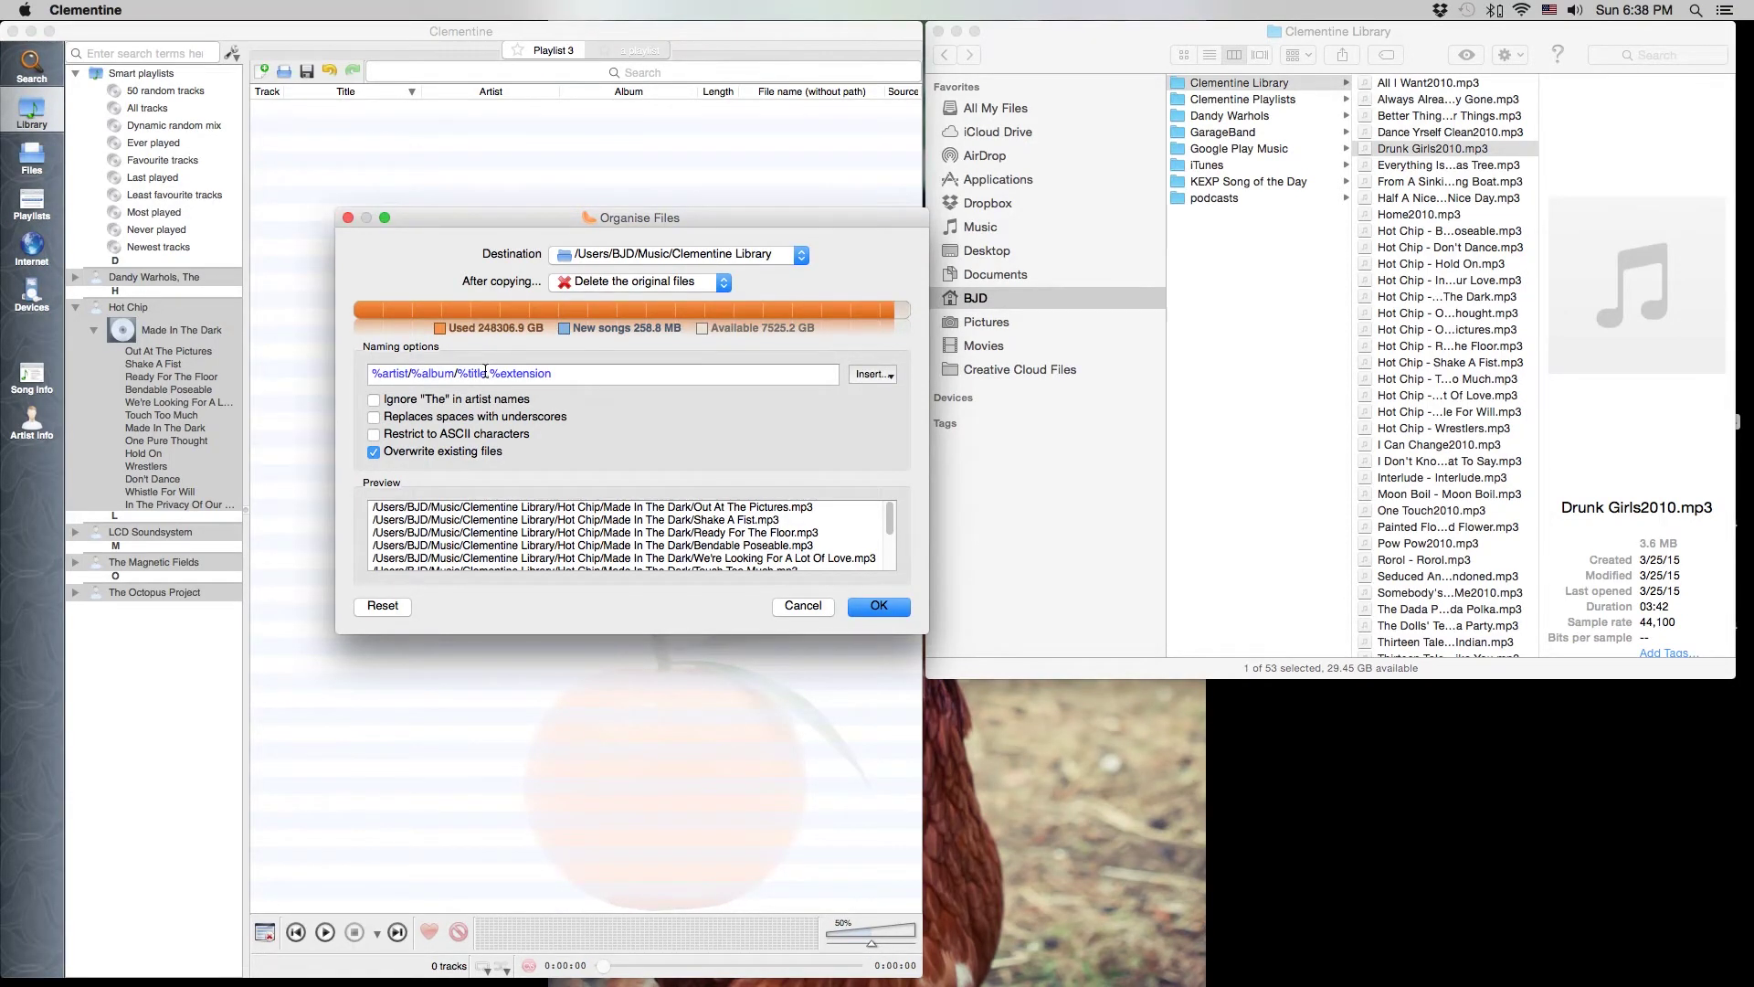
Insert the %track token before %title in the naming pattern and run the file organisation
mouse_move(485, 371)
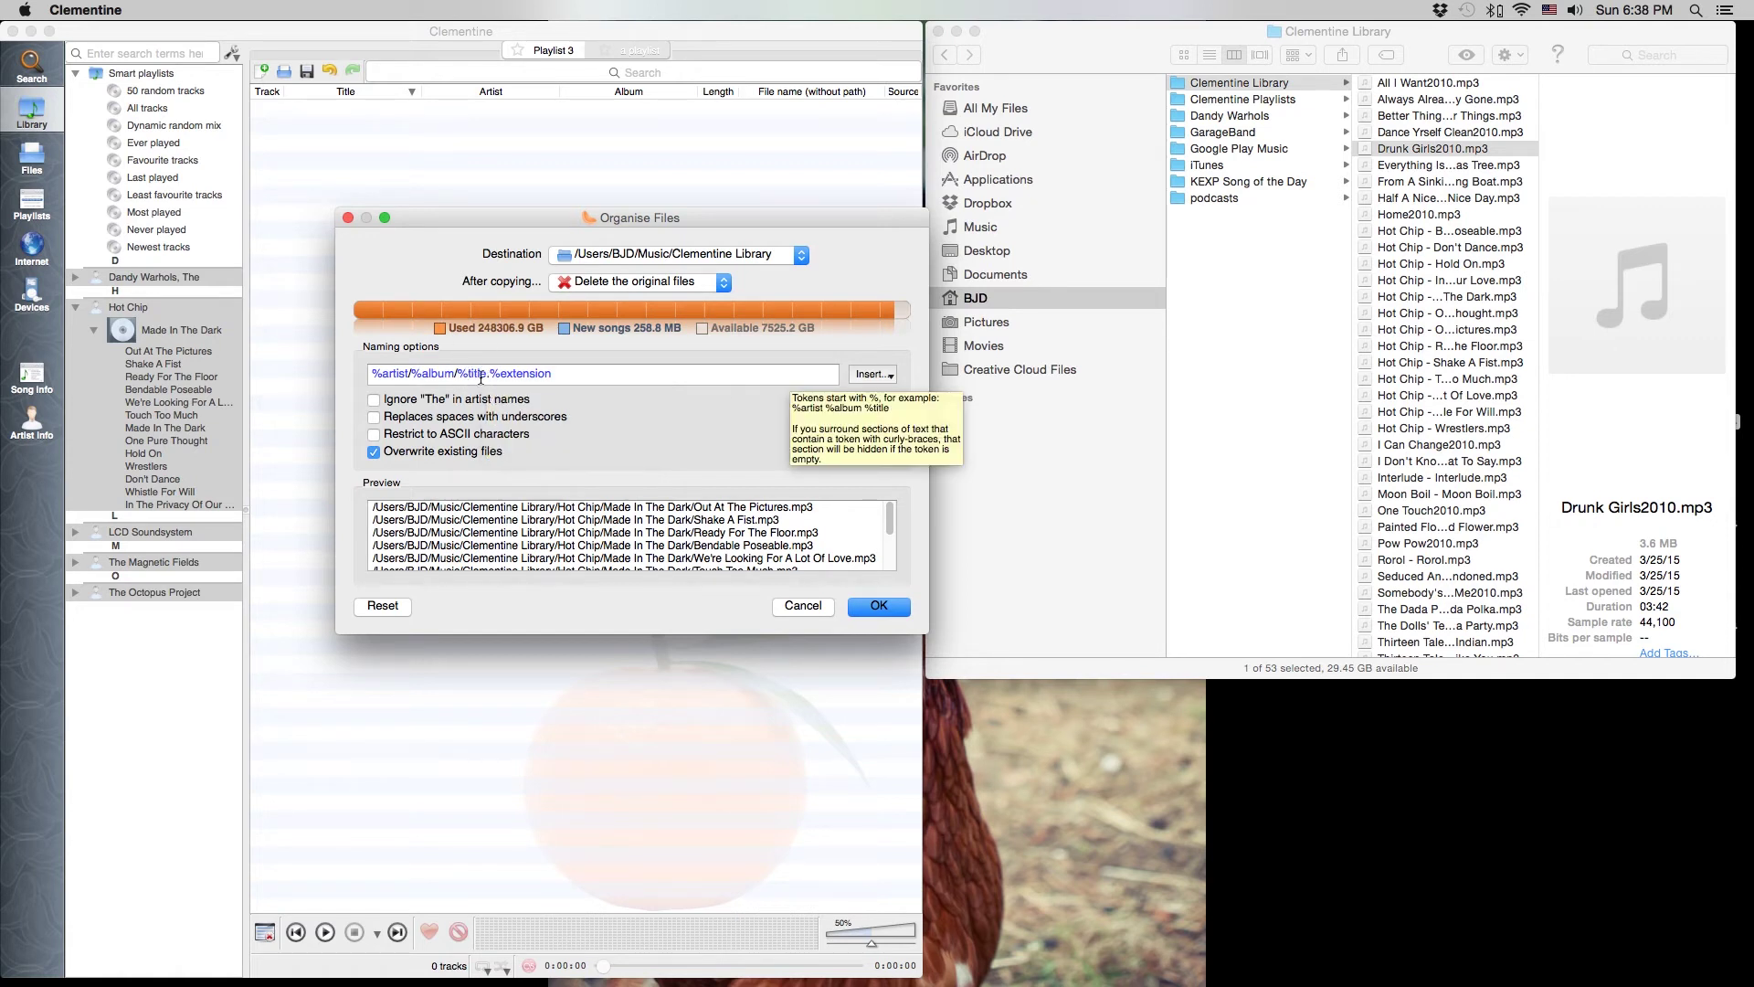
click(891, 376)
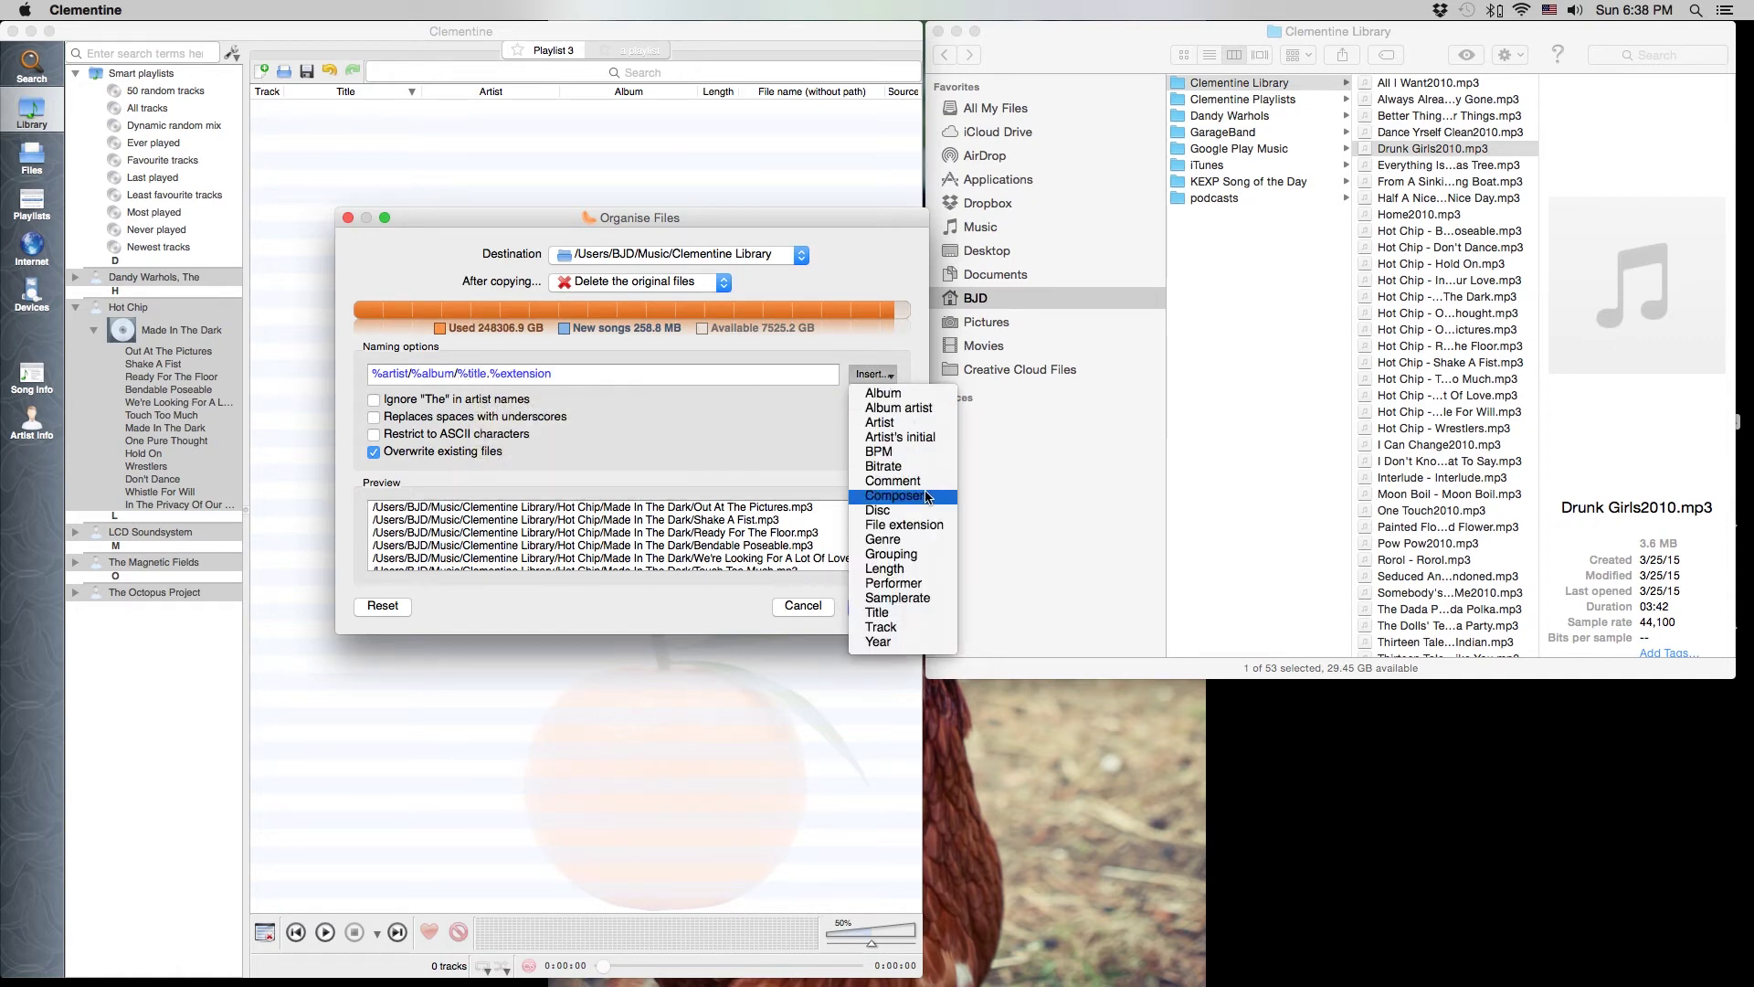
click(883, 626)
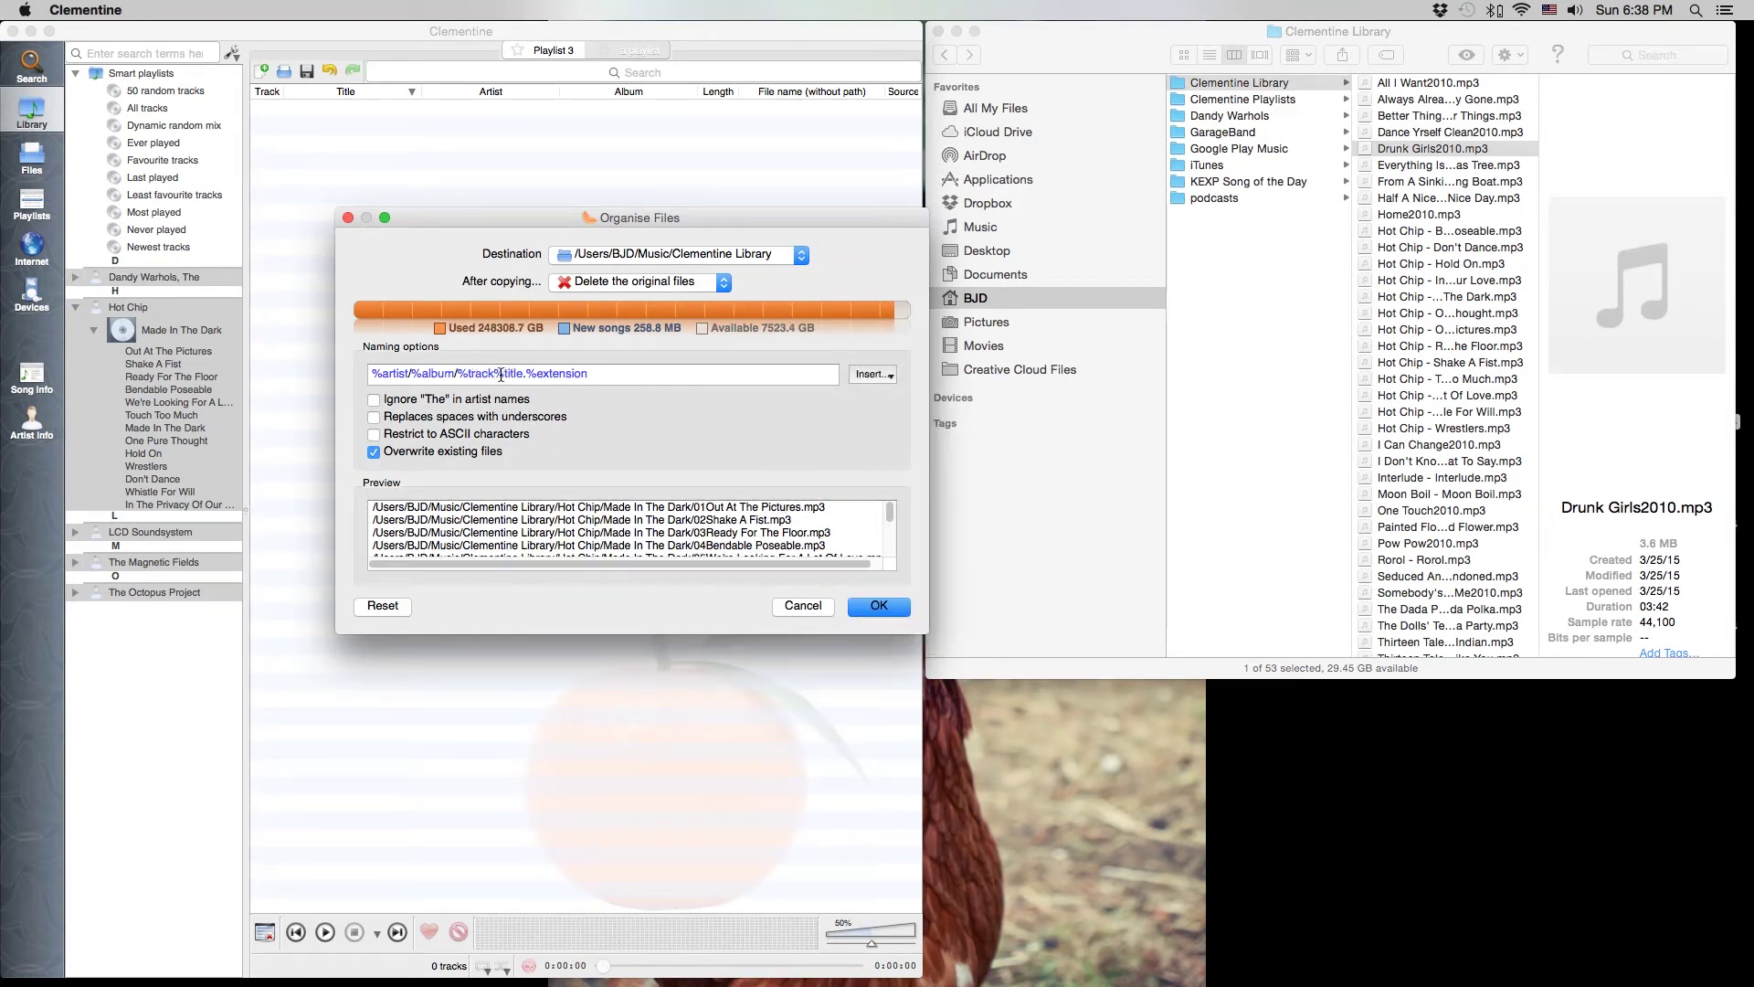
mouse_move(500, 374)
click(882, 611)
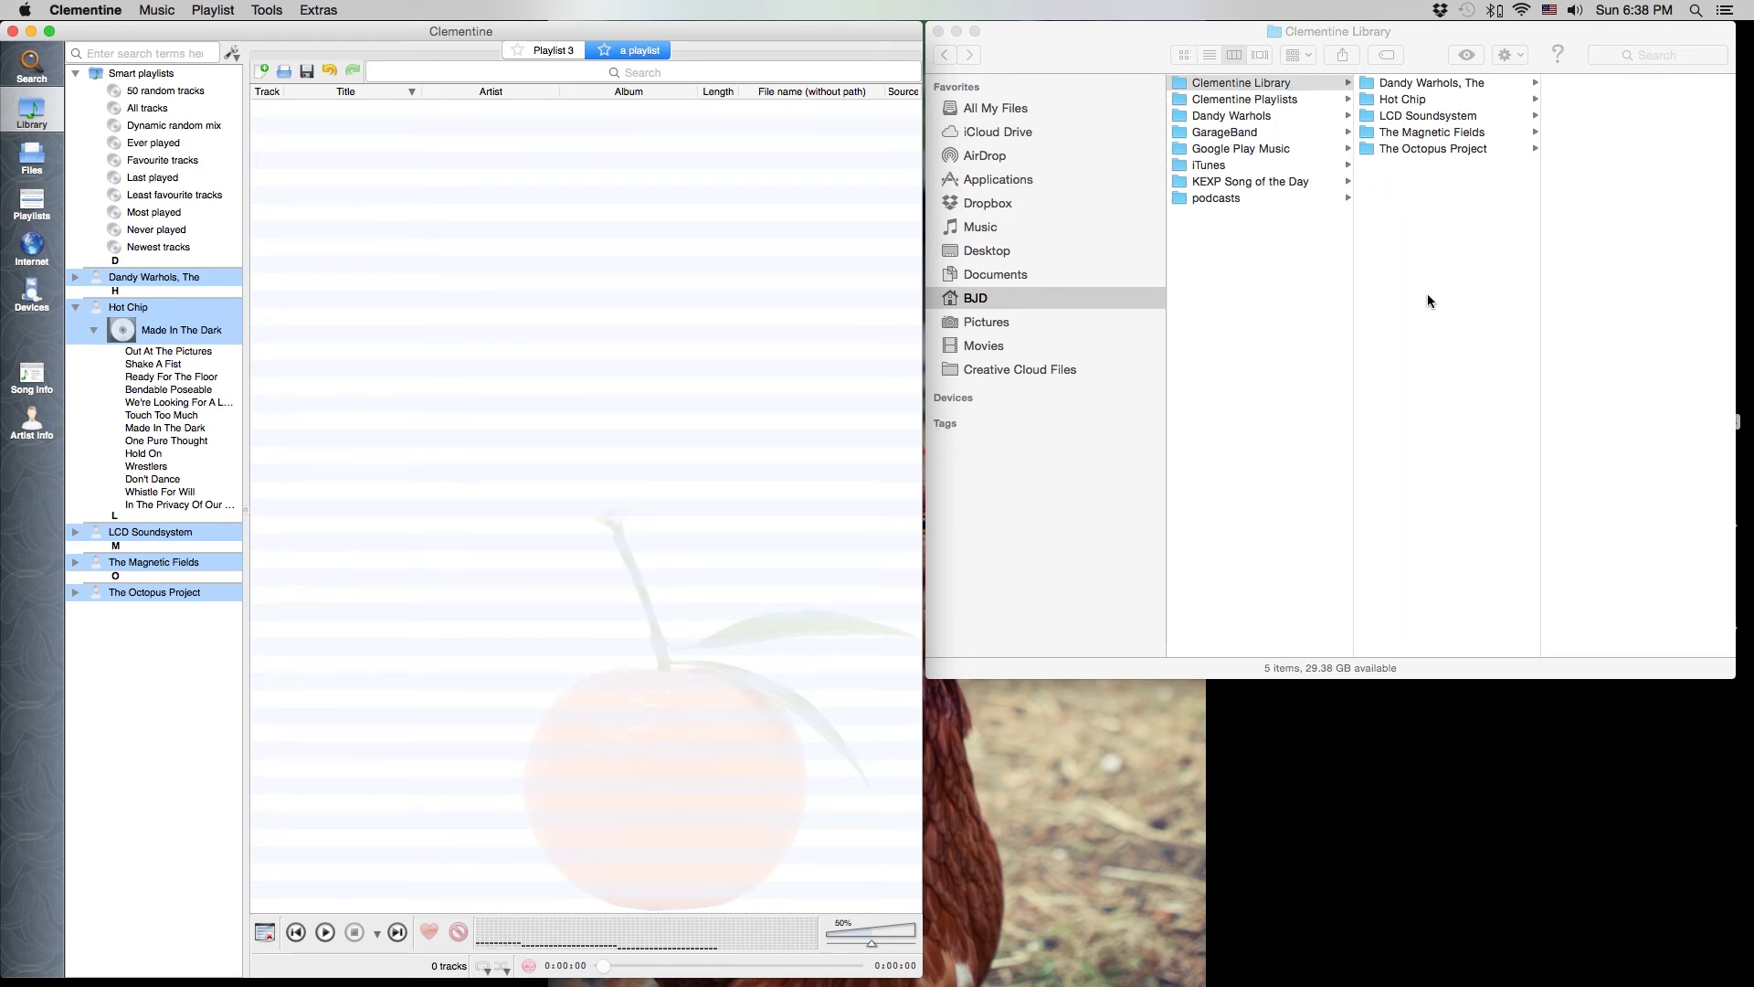
In Finder, inspect the organised Hot Chip and Dandy Warhols folders down to their album track files
click(1427, 81)
click(1428, 80)
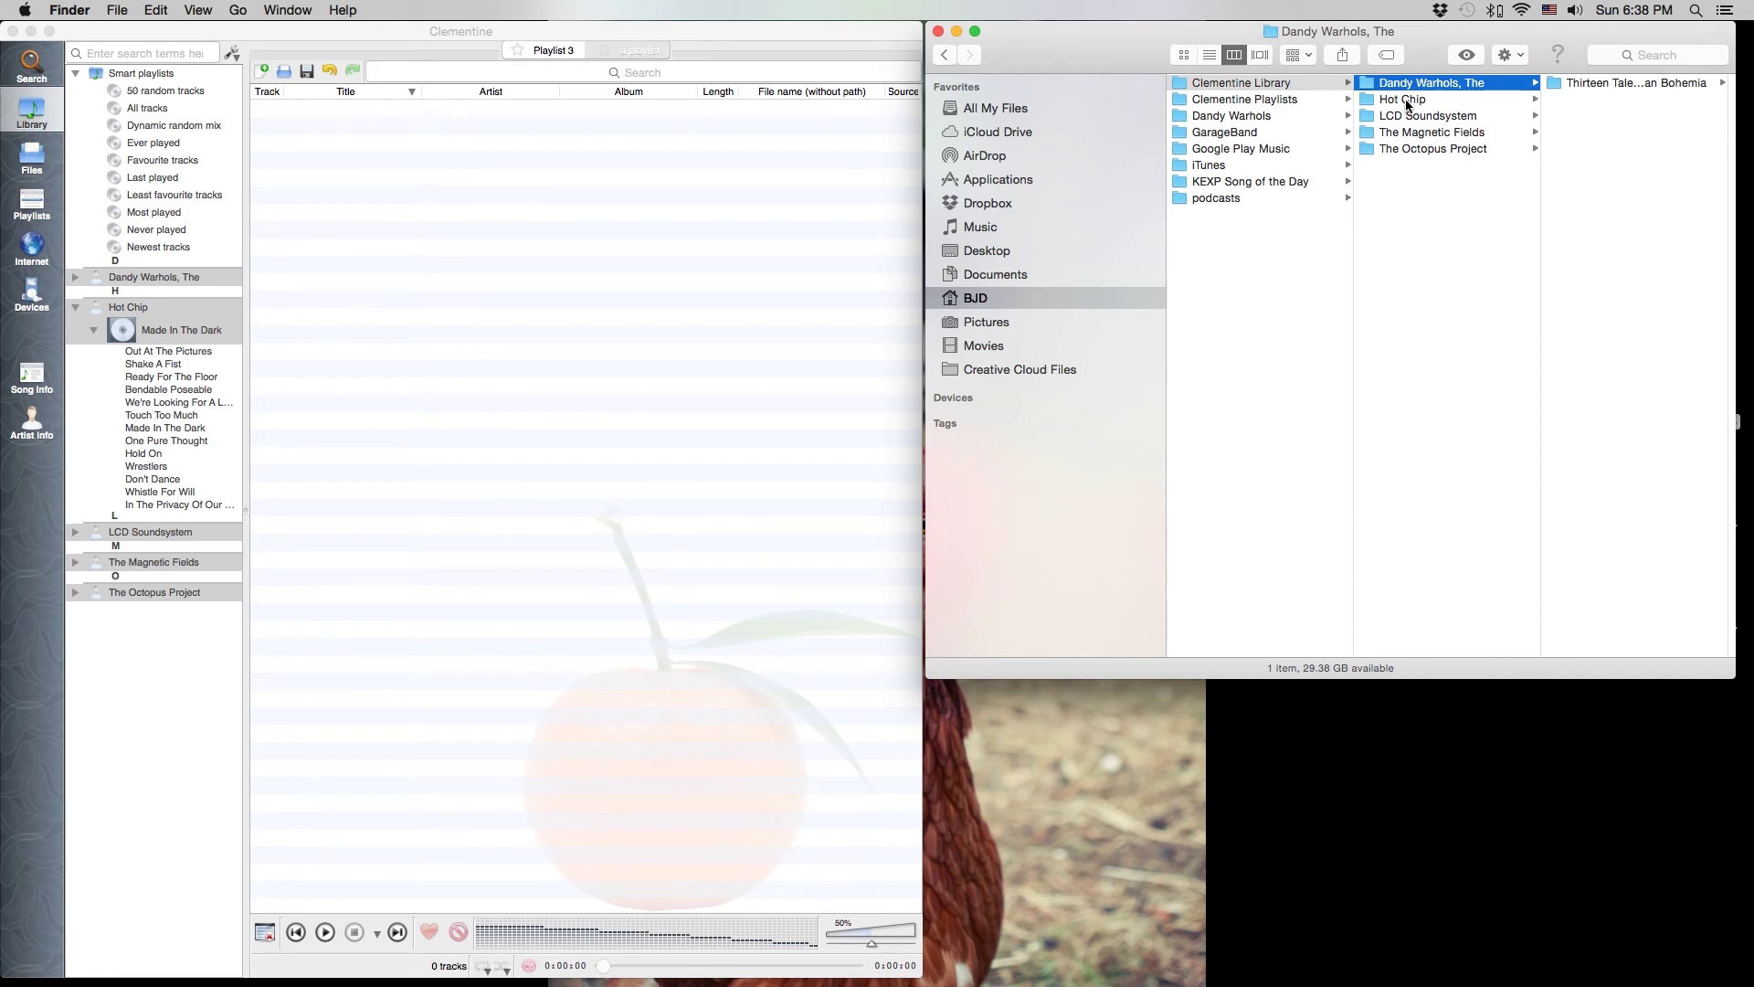
click(1409, 102)
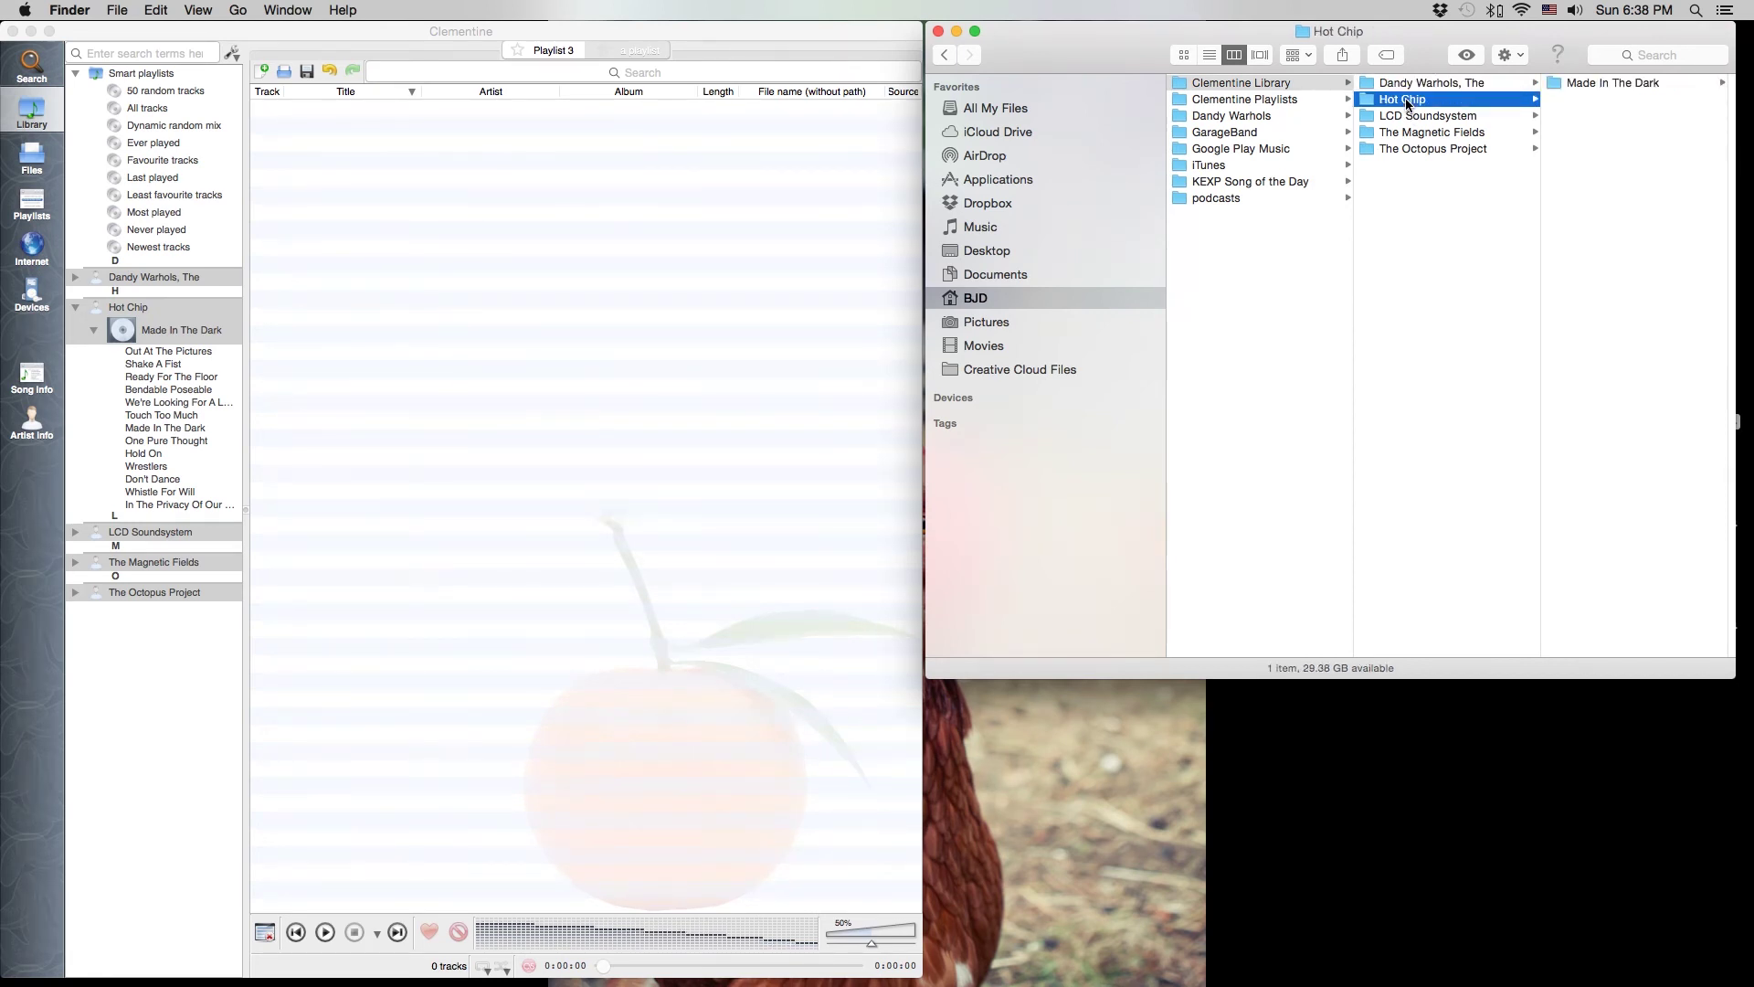
click(1597, 82)
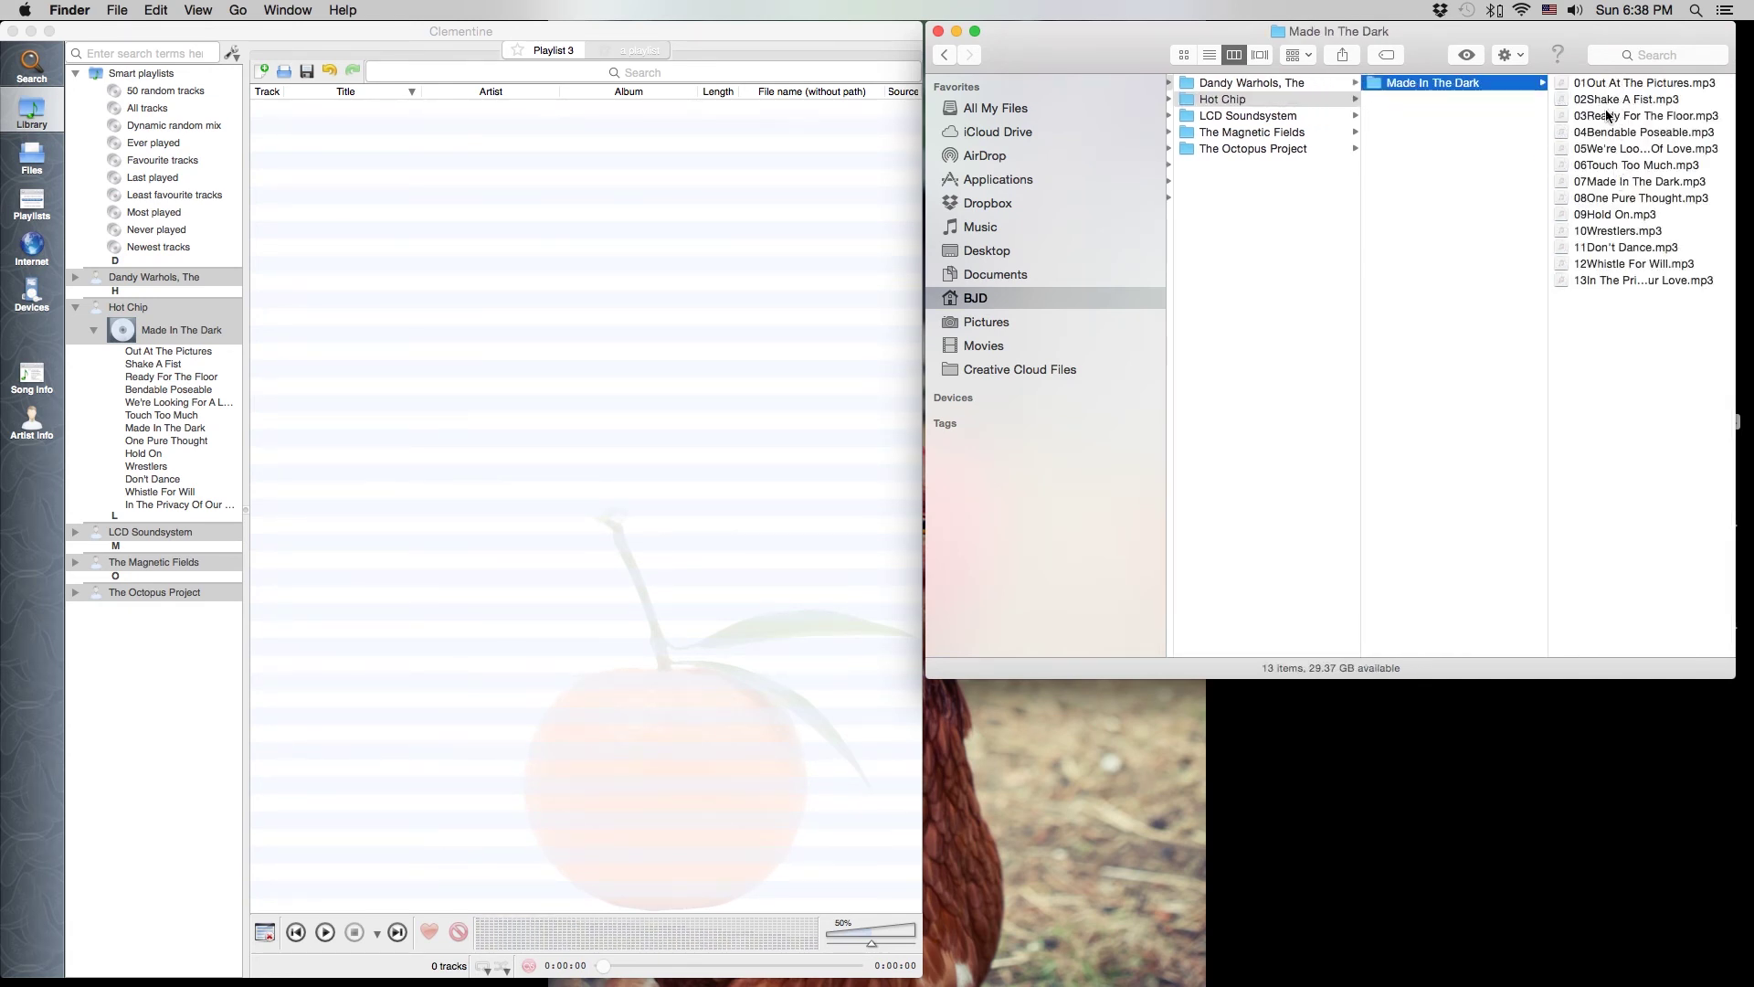
click(1254, 83)
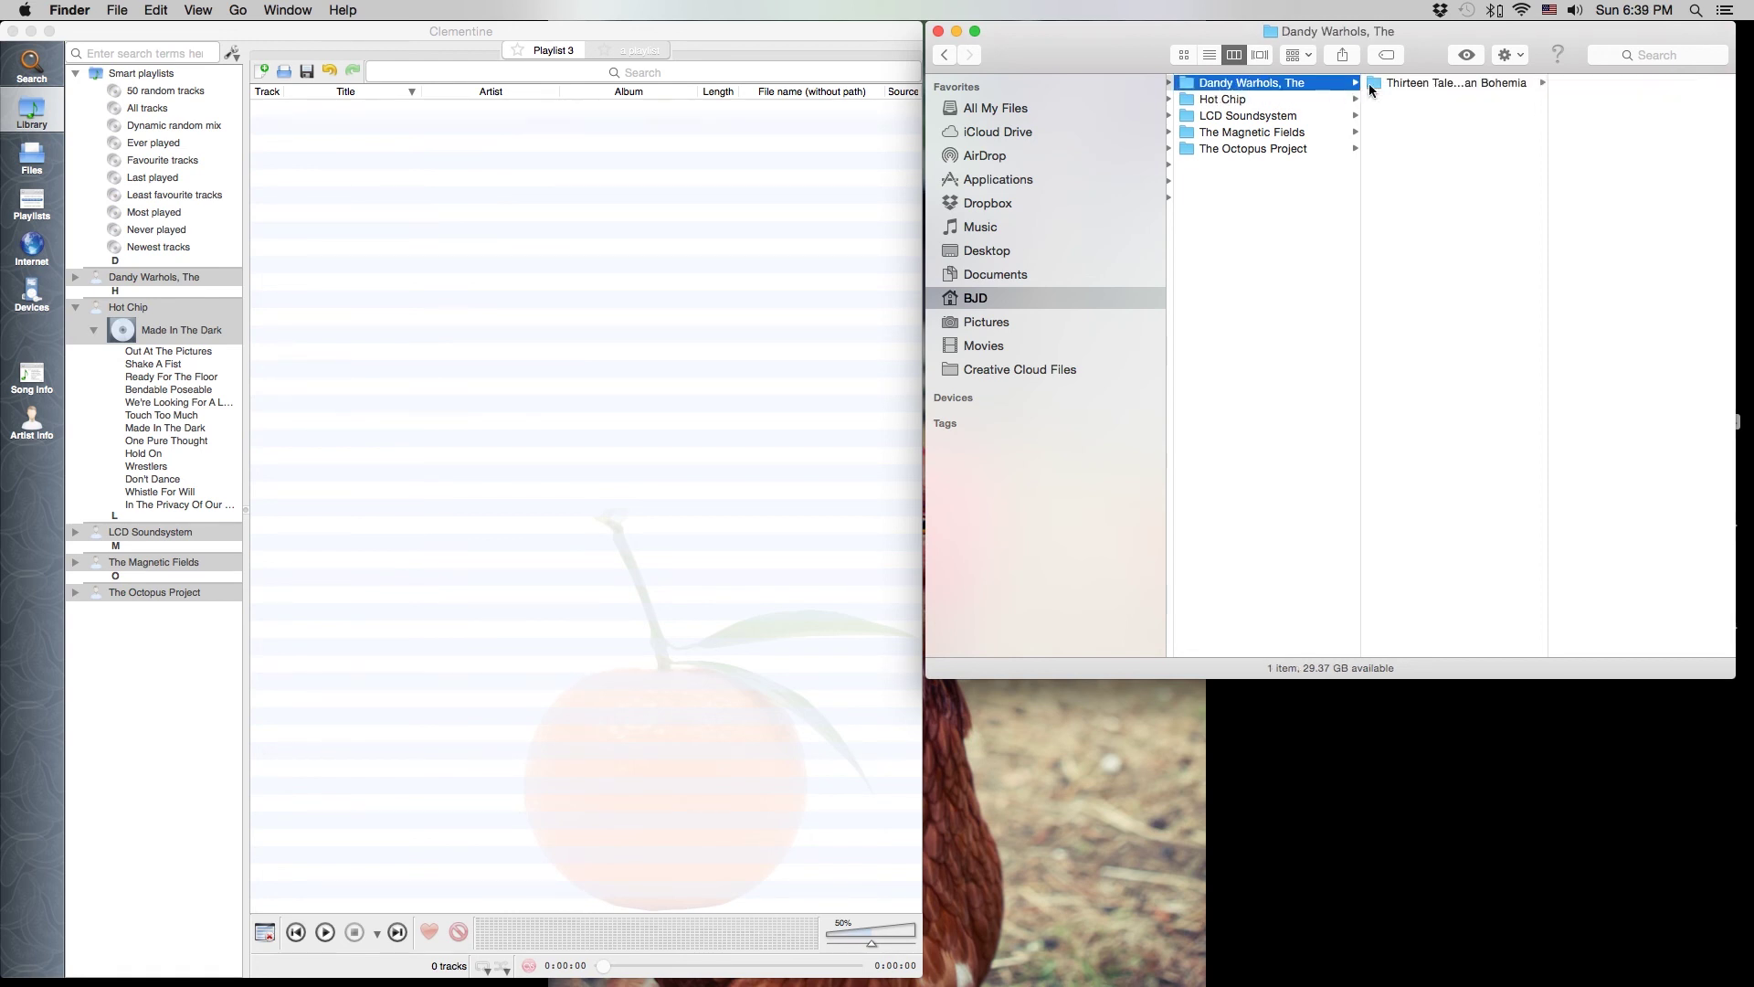
click(1397, 83)
click(1603, 99)
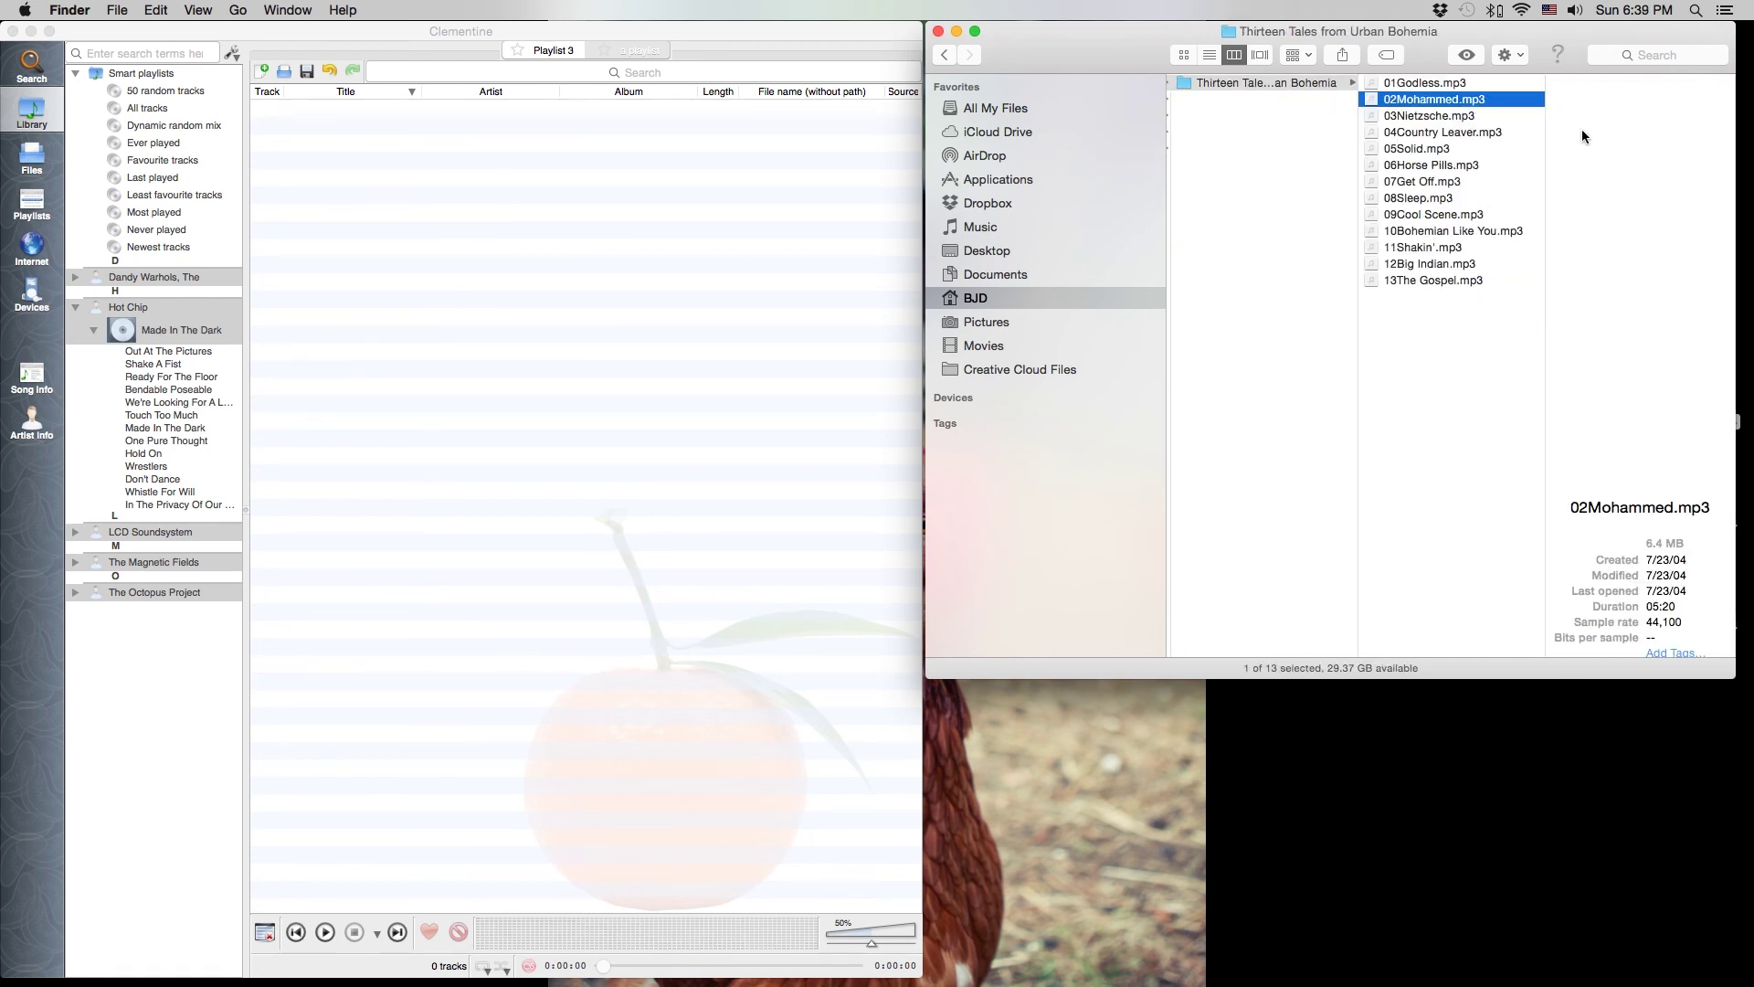